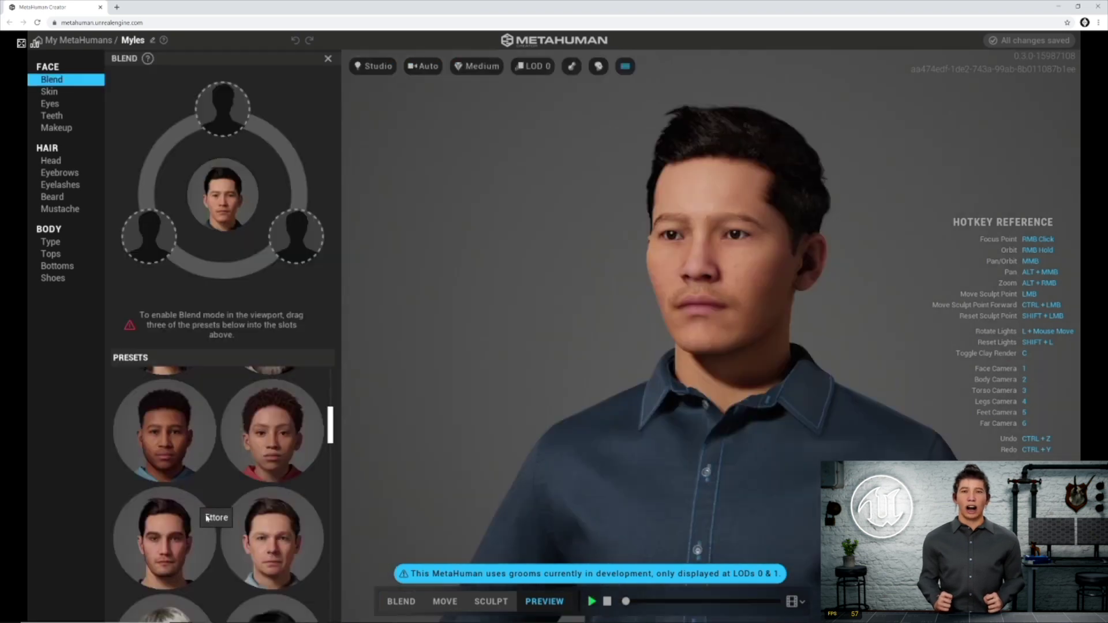
Open the face Blend tools and drop the Ettore preset into a blend slot
{"action": "left_click", "coordinate": [51, 79]}
{"action": "scroll", "coordinate": [185, 520], "scroll_direction": "down", "scroll_amount": 1}
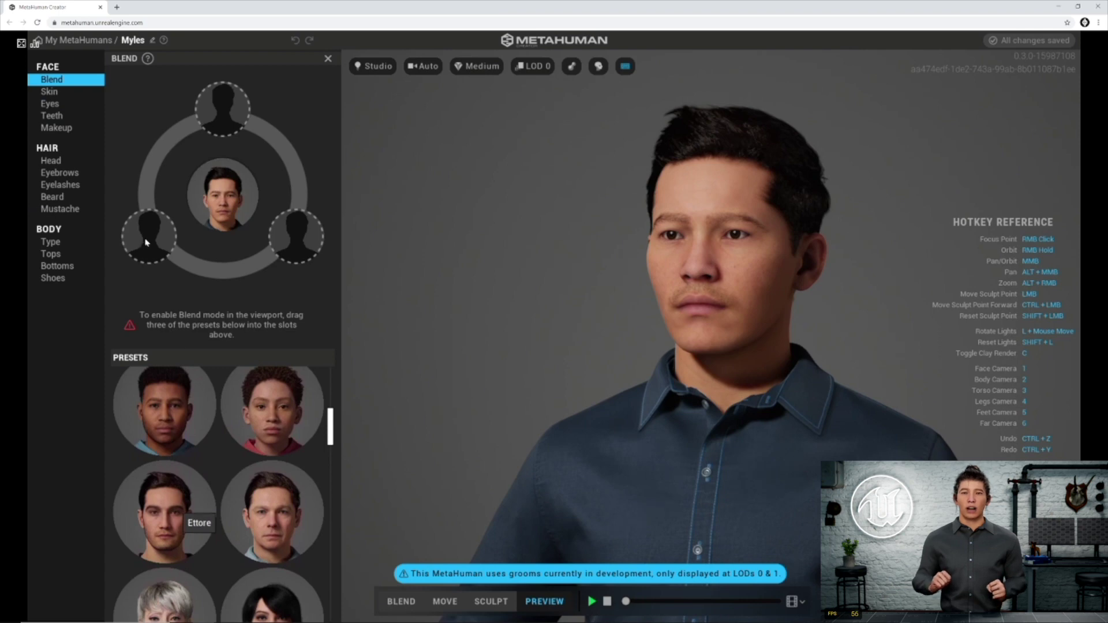
{"action": "left_click_drag", "start_coordinate": [146, 243], "coordinate": [144, 242]}
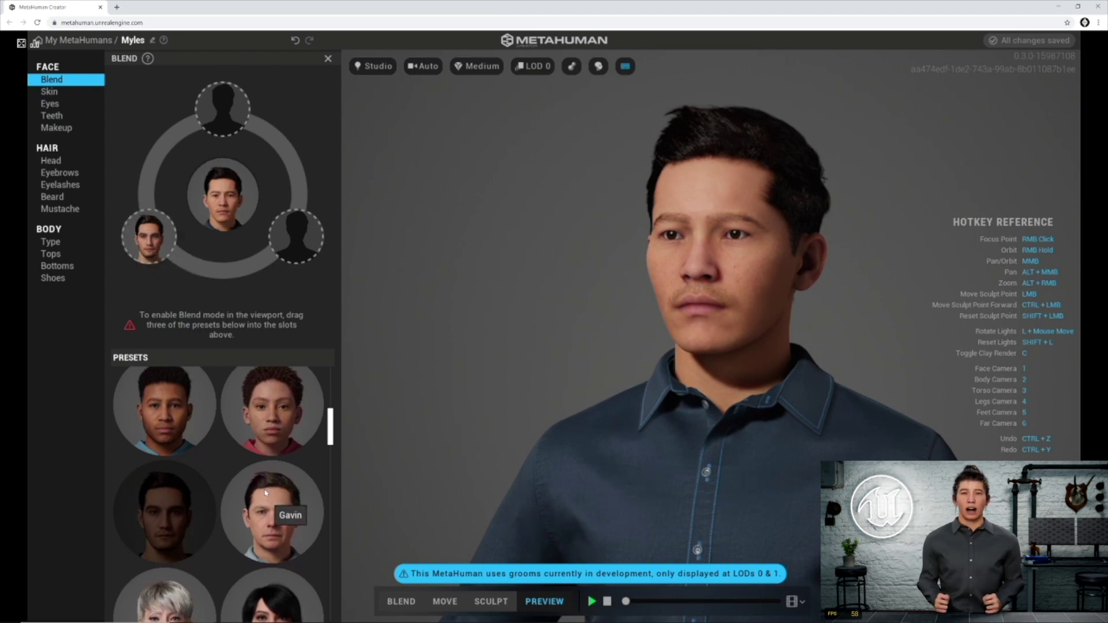
Add the Hana preset to a second blend slot around the face
{"action": "scroll", "coordinate": [267, 496], "scroll_direction": "down", "scroll_amount": 1}
{"action": "scroll", "coordinate": [267, 496], "scroll_direction": "down", "scroll_amount": 5}
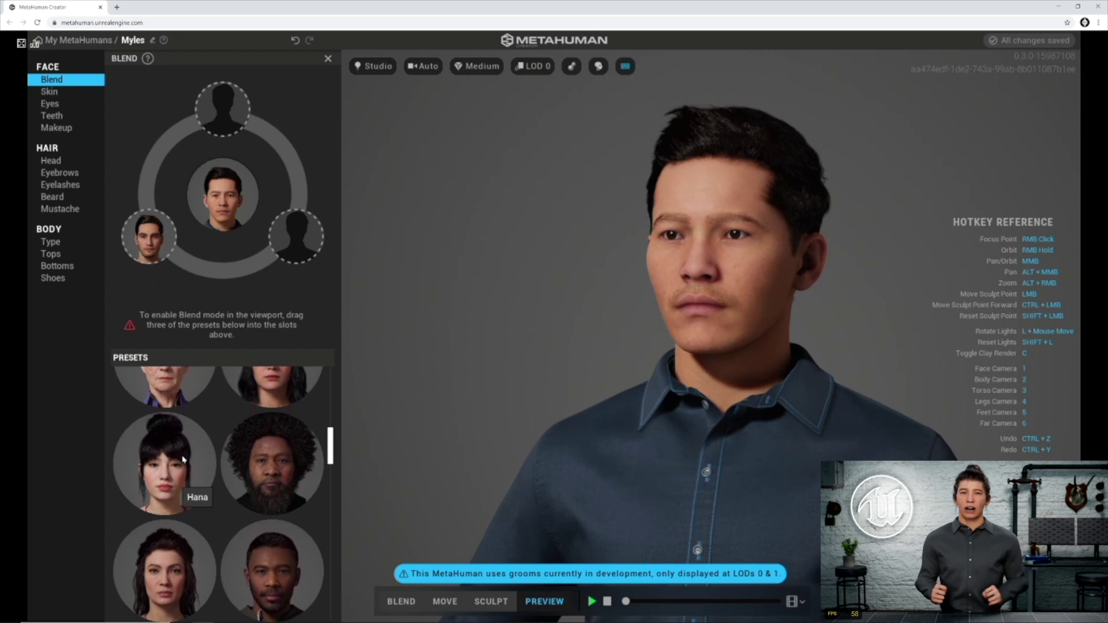
{"action": "left_click_drag", "start_coordinate": [183, 459], "coordinate": [296, 253]}
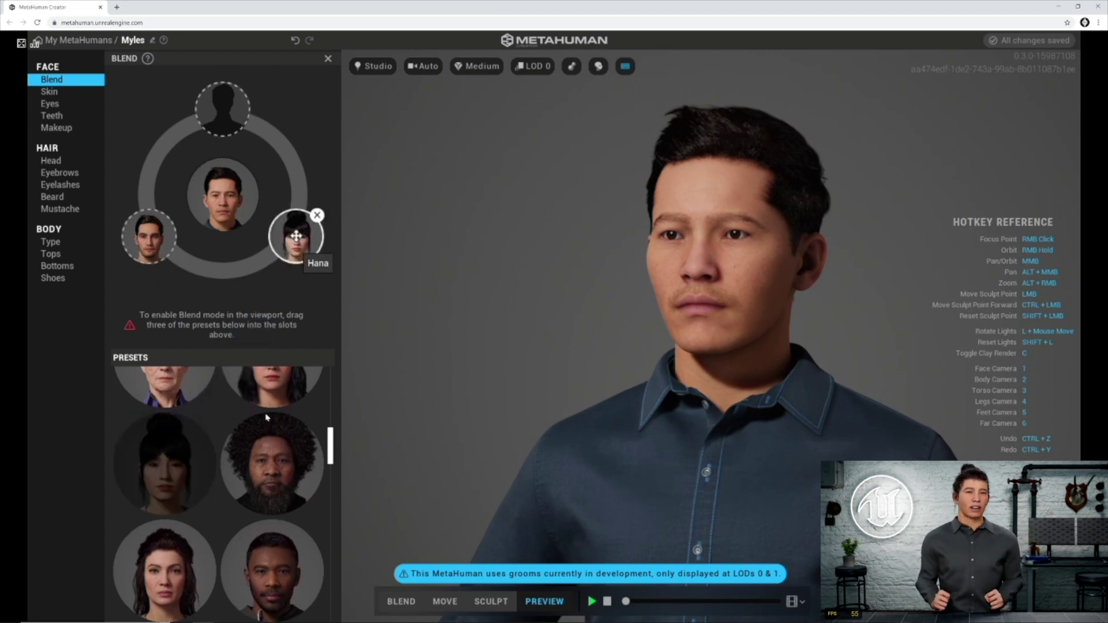
{"action": "scroll", "coordinate": [266, 484], "scroll_direction": "down", "scroll_amount": 4}
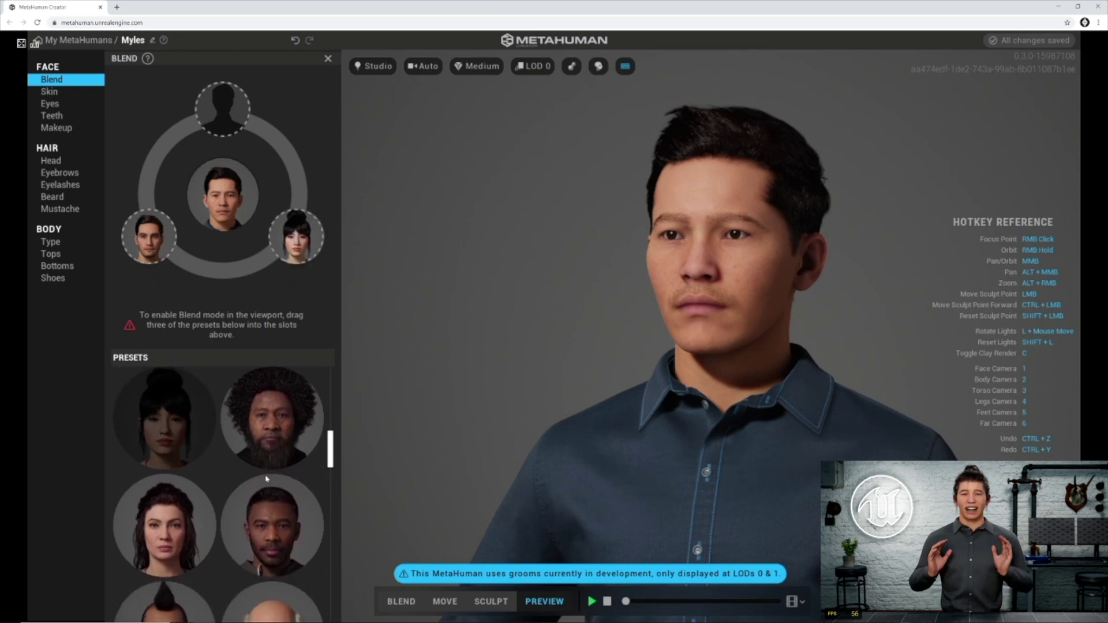
{"action": "scroll", "coordinate": [266, 477], "scroll_direction": "down", "scroll_amount": 8}
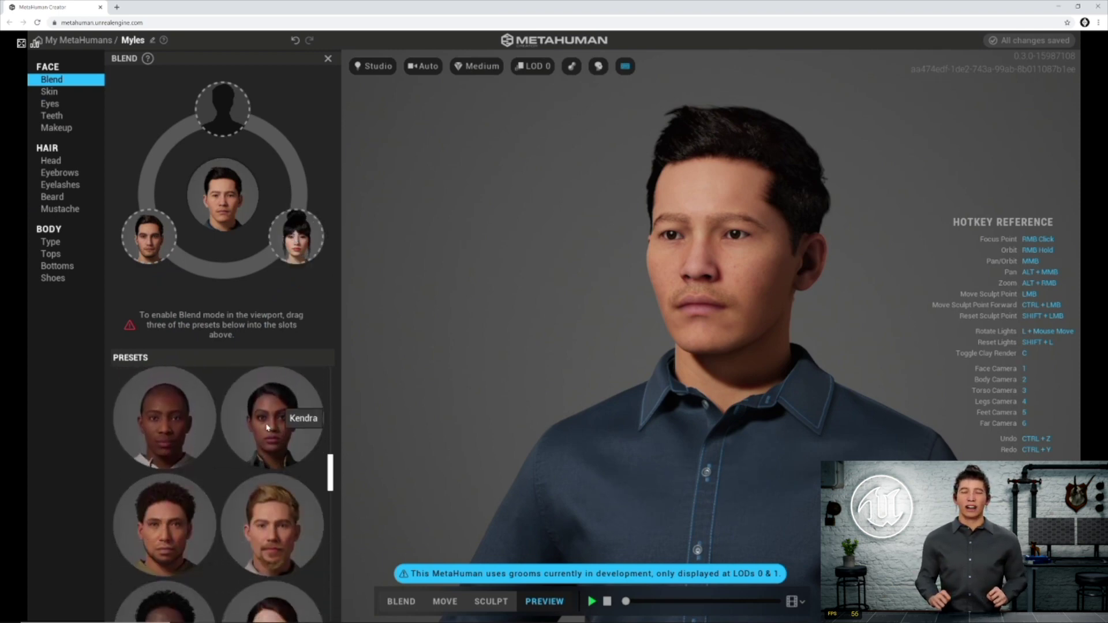
{"action": "scroll", "coordinate": [268, 425], "scroll_direction": "up", "scroll_amount": 4}
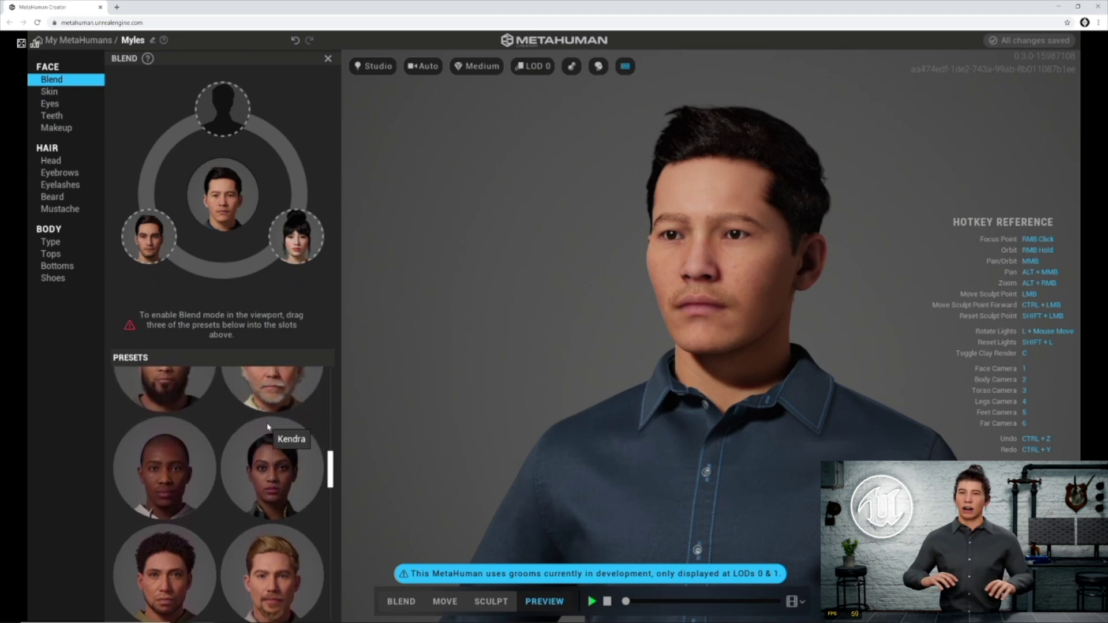
{"action": "scroll", "coordinate": [274, 423], "scroll_direction": "up", "scroll_amount": 2}
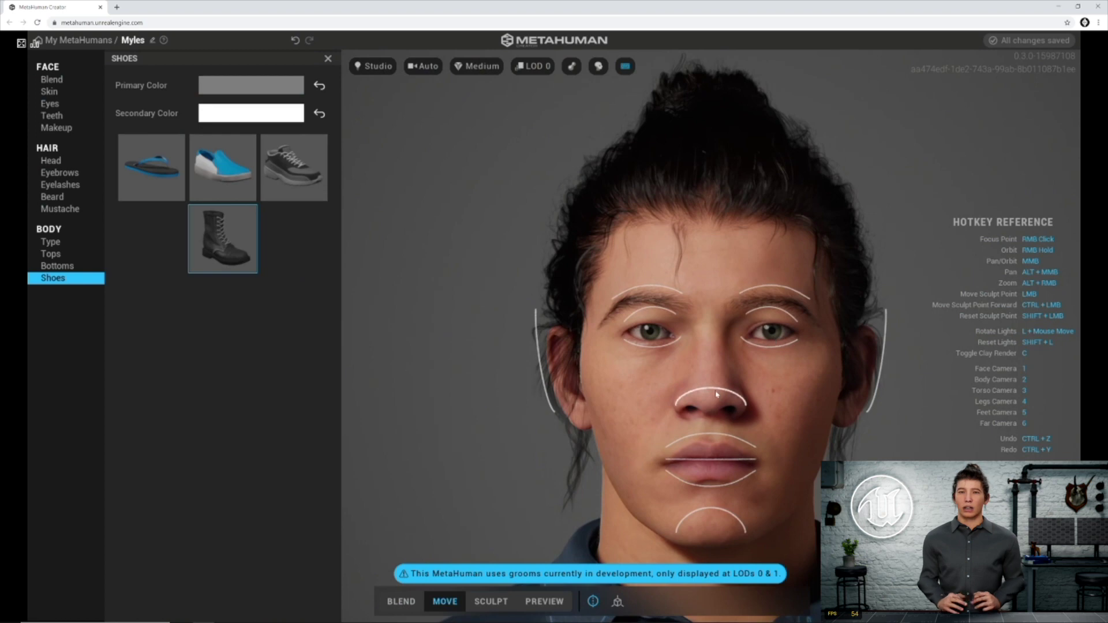
Widen Myles's nose and pull his lips lower in Move mode
{"action": "mouse_move", "coordinate": [715, 395]}
{"action": "left_mouse_down"}
{"action": "mouse_move", "coordinate": [730, 402]}
{"action": "mouse_move", "coordinate": [690, 400]}
{"action": "left_mouse_up"}
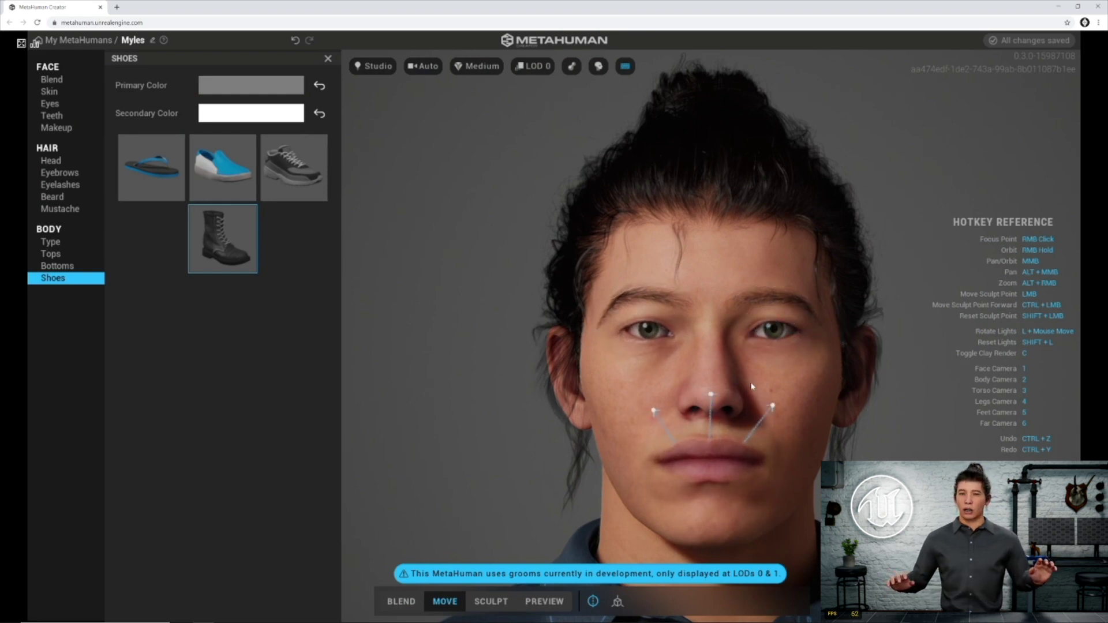
{"action": "mouse_move", "coordinate": [721, 438]}
{"action": "left_mouse_down"}
{"action": "mouse_move", "coordinate": [706, 480]}
{"action": "mouse_move", "coordinate": [717, 491]}
{"action": "mouse_move", "coordinate": [716, 459]}
{"action": "left_mouse_up"}
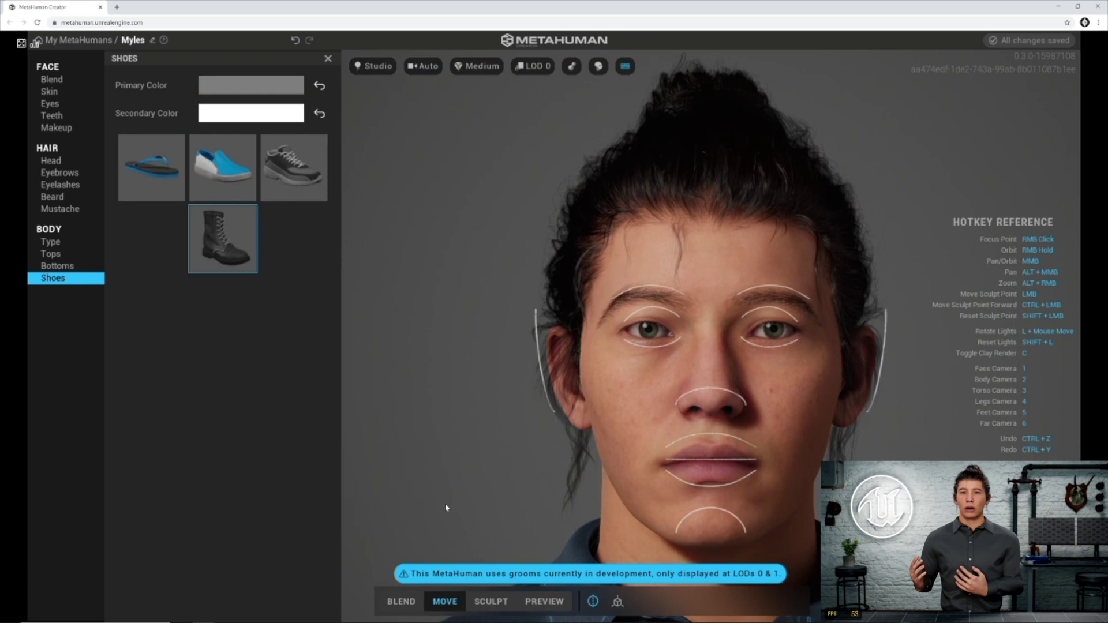
In Sculpt mode, pull the cheeks down and outward and raise the outer eye corners
{"action": "left_click", "coordinate": [490, 601]}
{"action": "left_click_drag", "start_coordinate": [765, 366], "coordinate": [789, 393]}
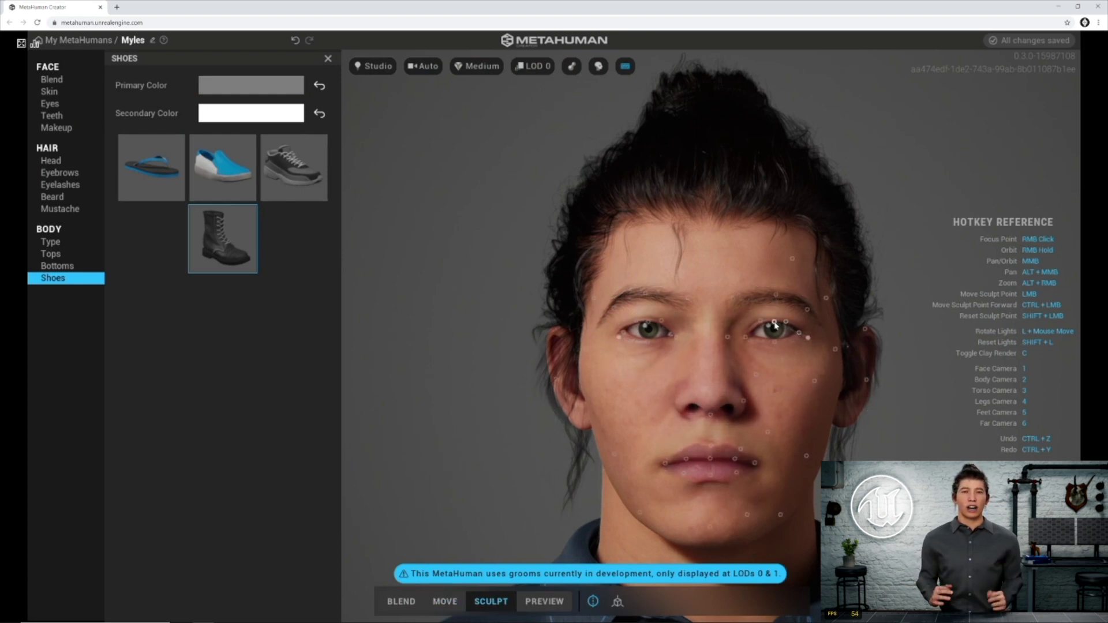
{"action": "left_click_drag", "start_coordinate": [775, 349], "coordinate": [775, 313]}
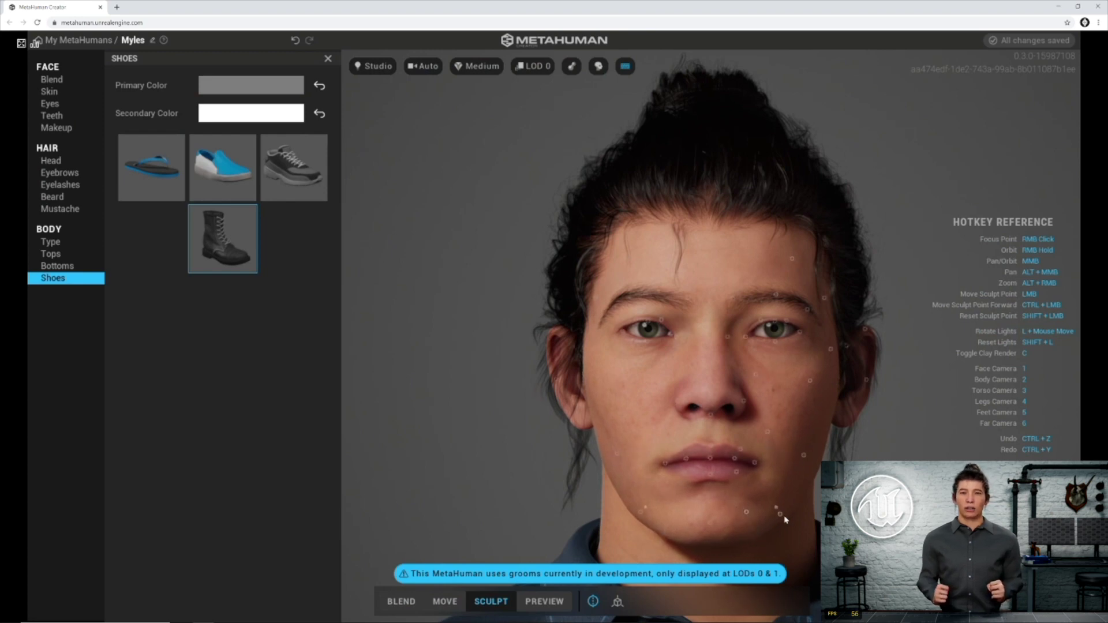
From a side profile, push the jaw down and back and lift the chin contour
{"action": "right_click_drag", "start_coordinate": [860, 448], "coordinate": [519, 412]}
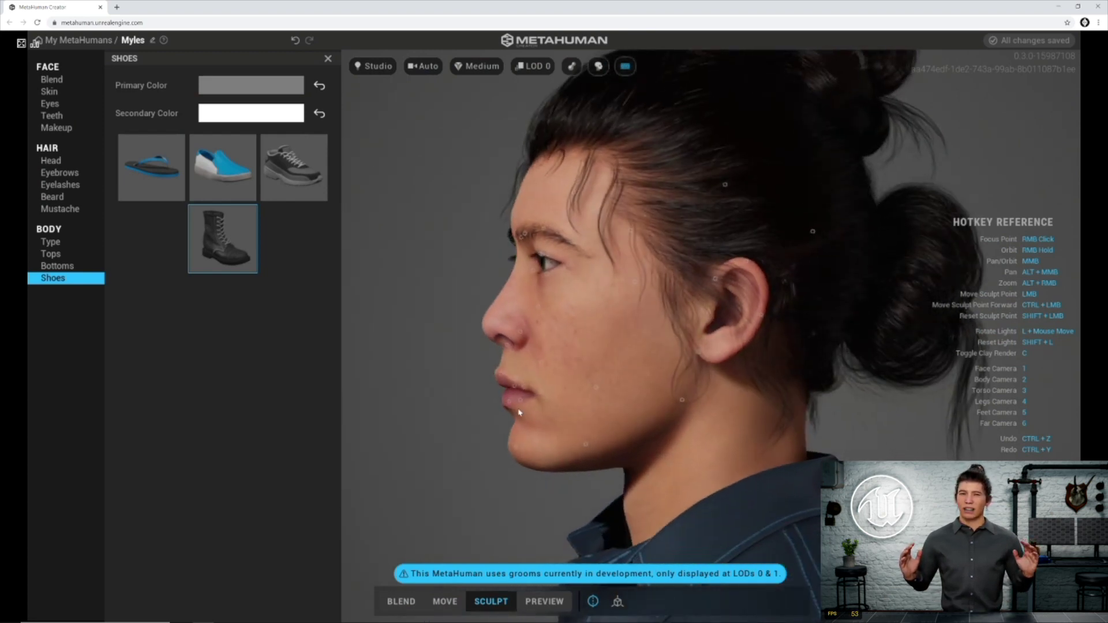
{"action": "left_click_drag", "start_coordinate": [586, 397], "coordinate": [676, 430]}
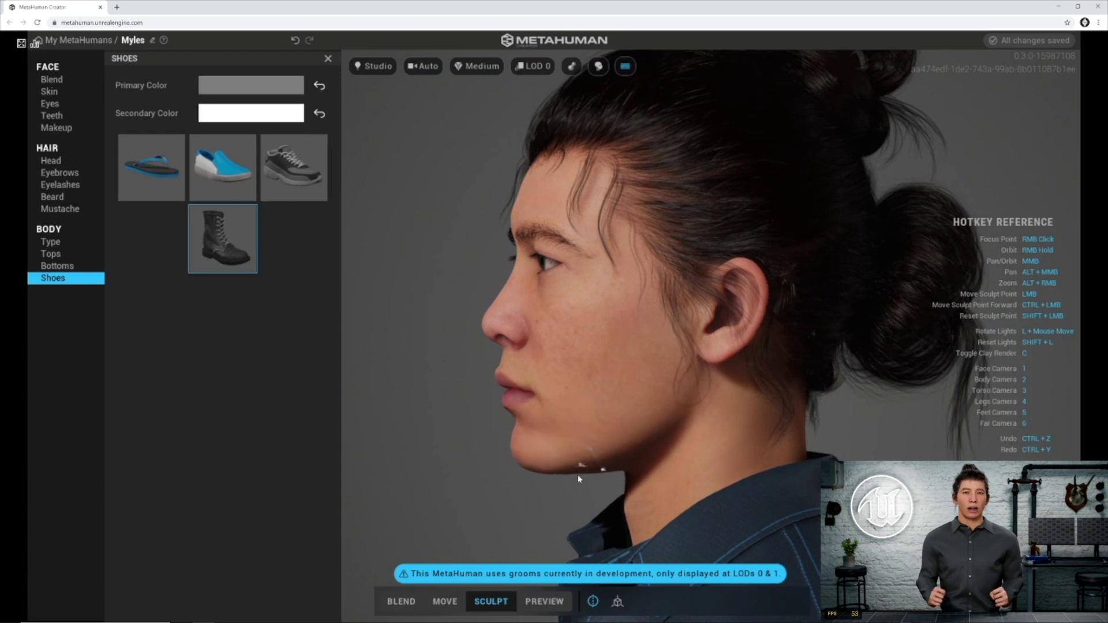
{"action": "mouse_move", "coordinate": [580, 478]}
{"action": "left_mouse_down"}
{"action": "mouse_move", "coordinate": [514, 463]}
{"action": "mouse_move", "coordinate": [644, 402]}
{"action": "left_mouse_up"}
{"action": "right_click_drag", "start_coordinate": [639, 378], "coordinate": [823, 384]}
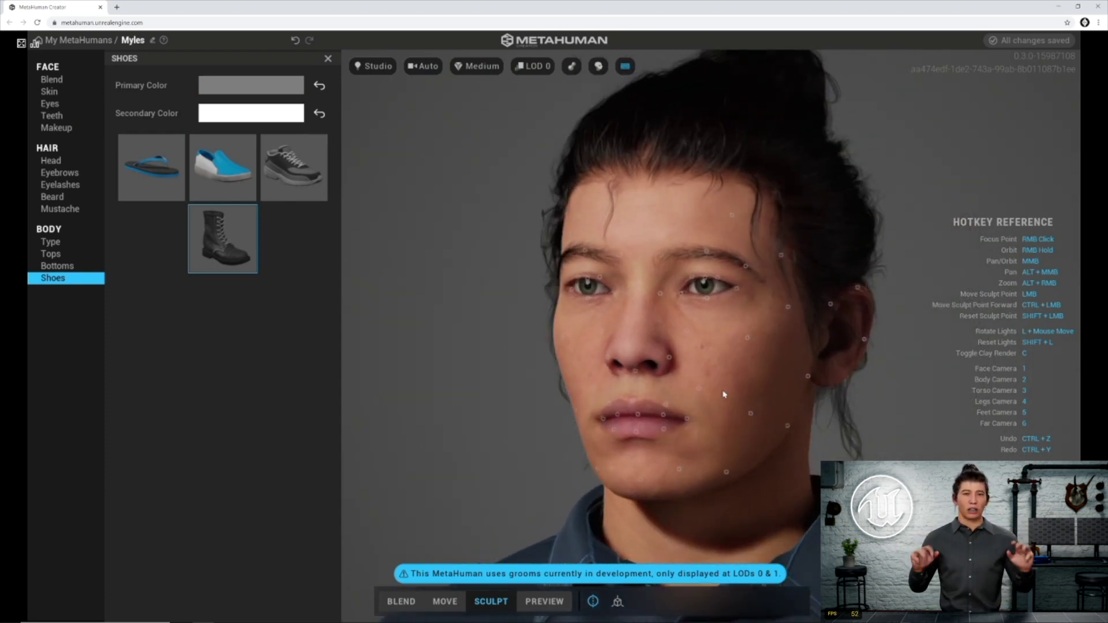
{"action": "left_click", "coordinate": [544, 601]}
Play the animated preview of Myles's face
{"action": "left_click", "coordinate": [592, 603]}
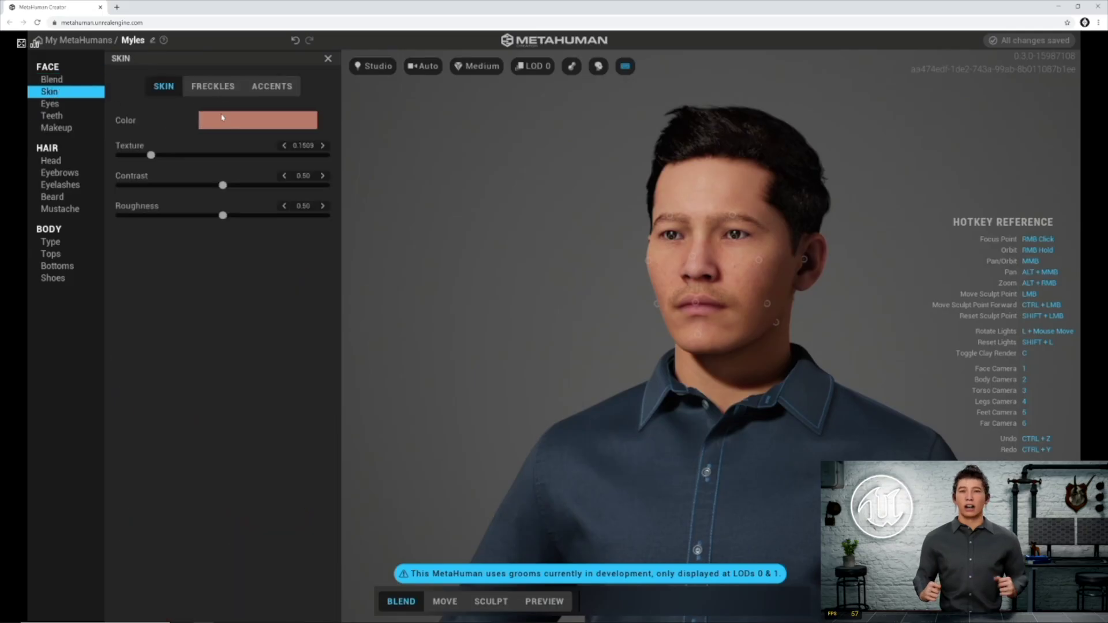
Review the Freckles and Accents skin settings, then give Myles green-grey eyes
{"action": "left_click", "coordinate": [215, 87]}
{"action": "left_click", "coordinate": [272, 87]}
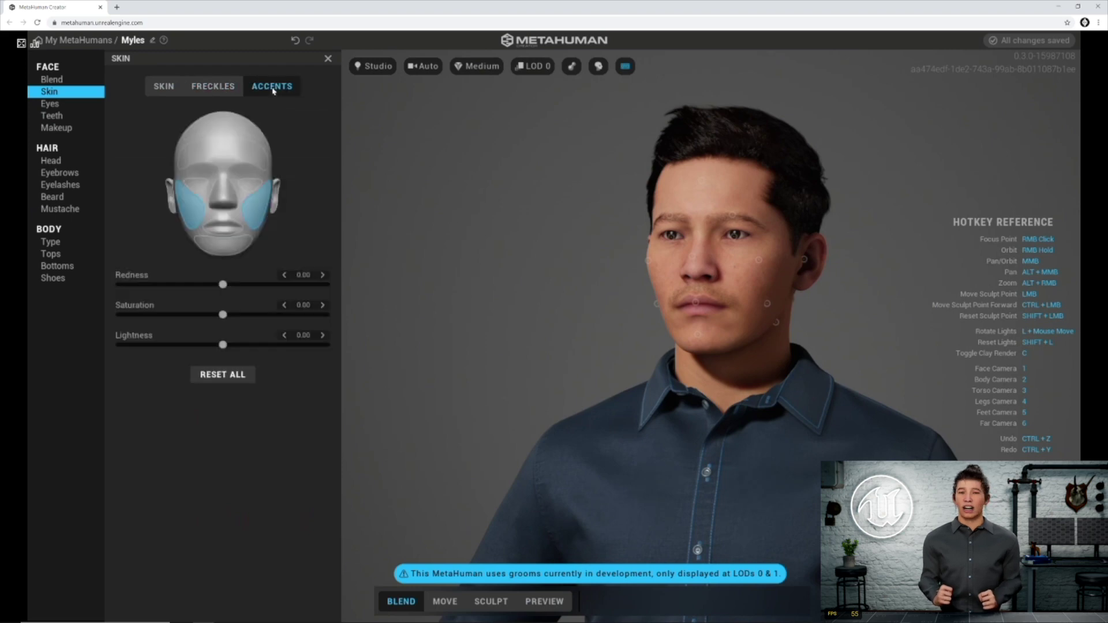
{"action": "left_click", "coordinate": [164, 87]}
{"action": "left_click", "coordinate": [64, 105]}
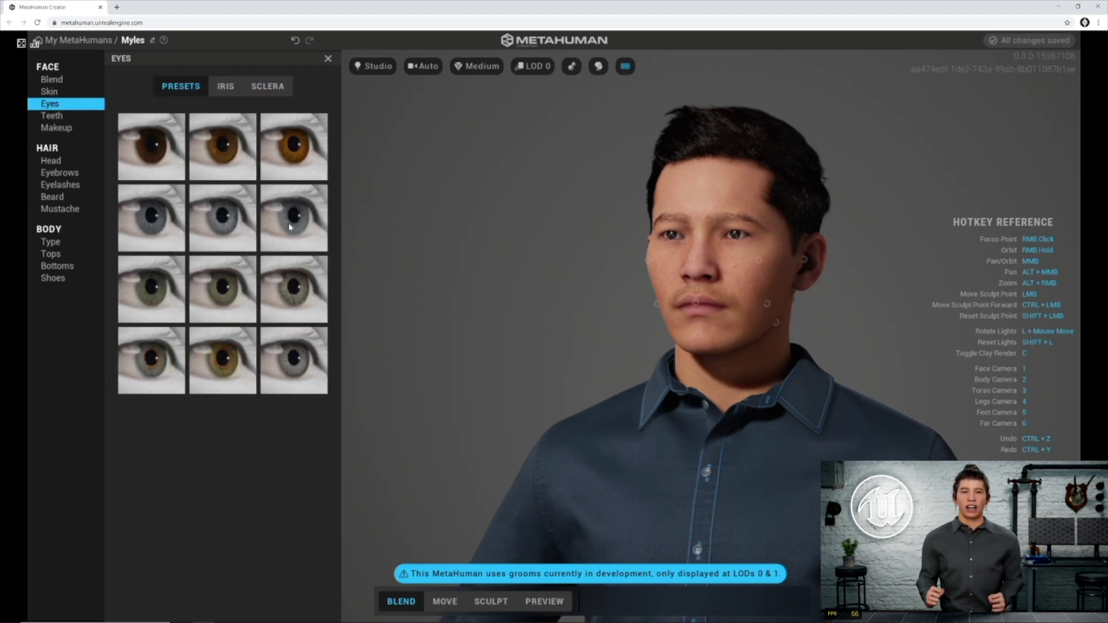
{"action": "left_click", "coordinate": [231, 297]}
{"action": "scroll", "coordinate": [766, 232], "scroll_direction": "up", "scroll_amount": 5}
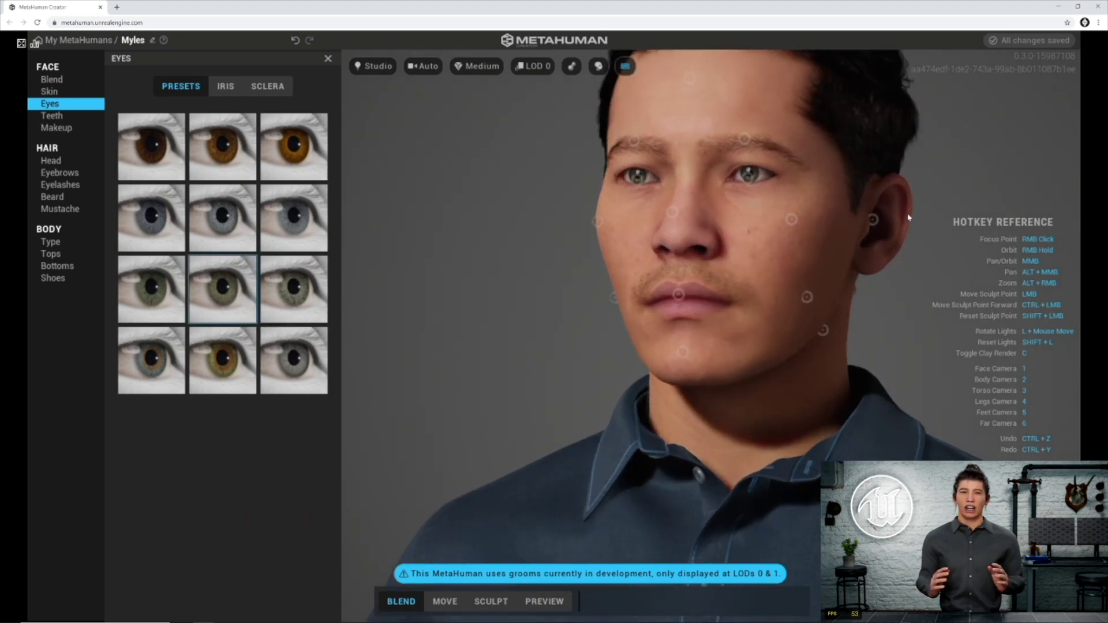
{"action": "right_click_drag", "start_coordinate": [909, 218], "coordinate": [710, 331]}
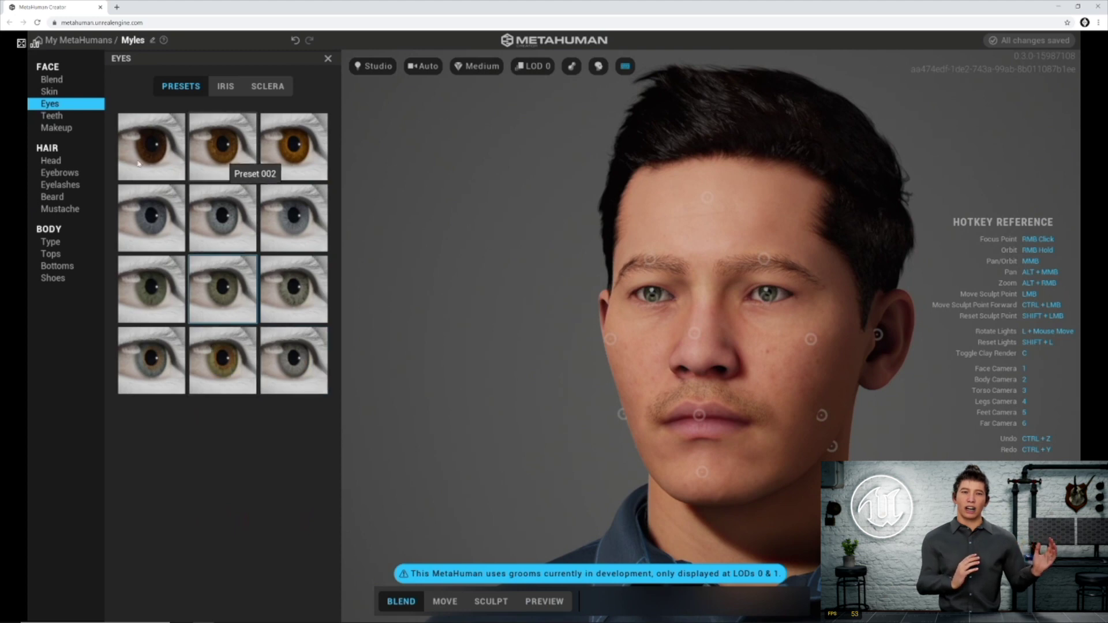
Look over the teeth and makeup options before moving to head hair
{"action": "left_click", "coordinate": [65, 118]}
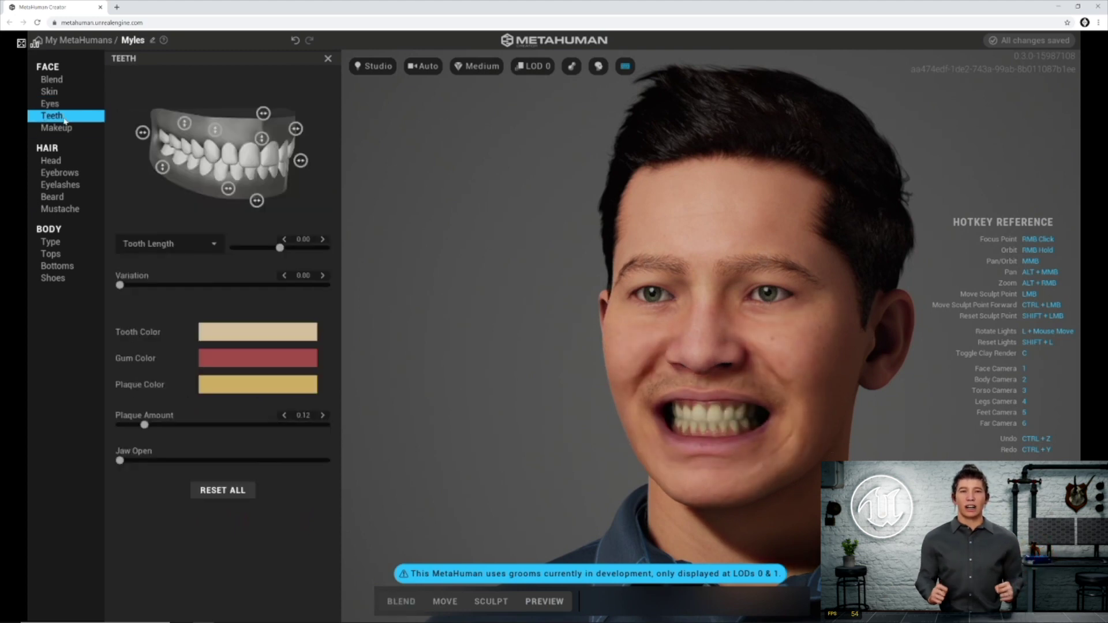
{"action": "left_click", "coordinate": [67, 129]}
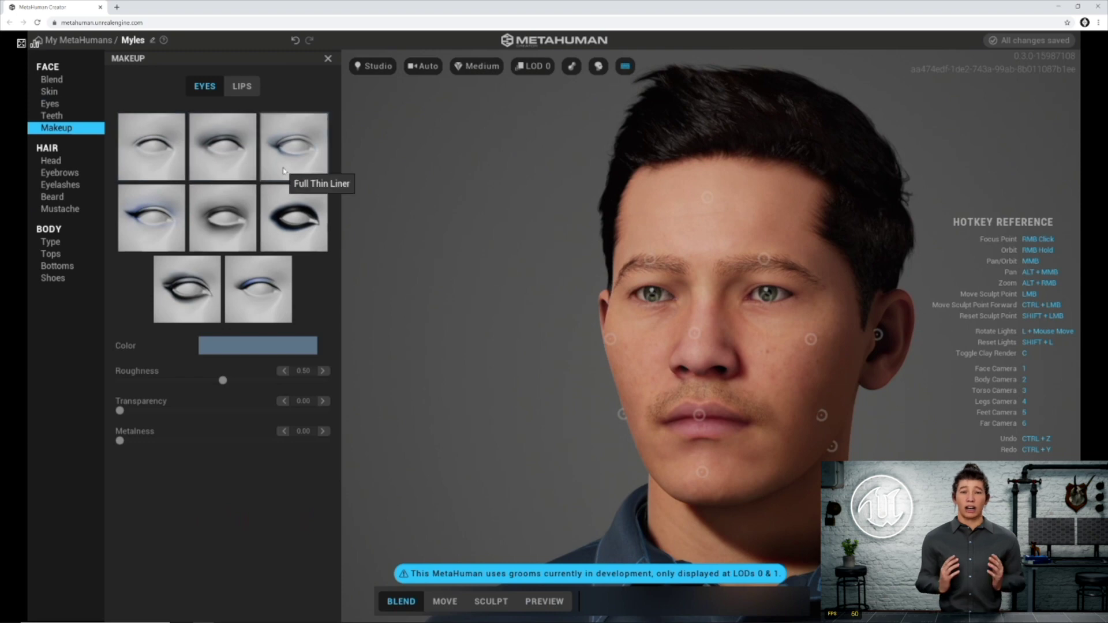
{"action": "left_click", "coordinate": [52, 161]}
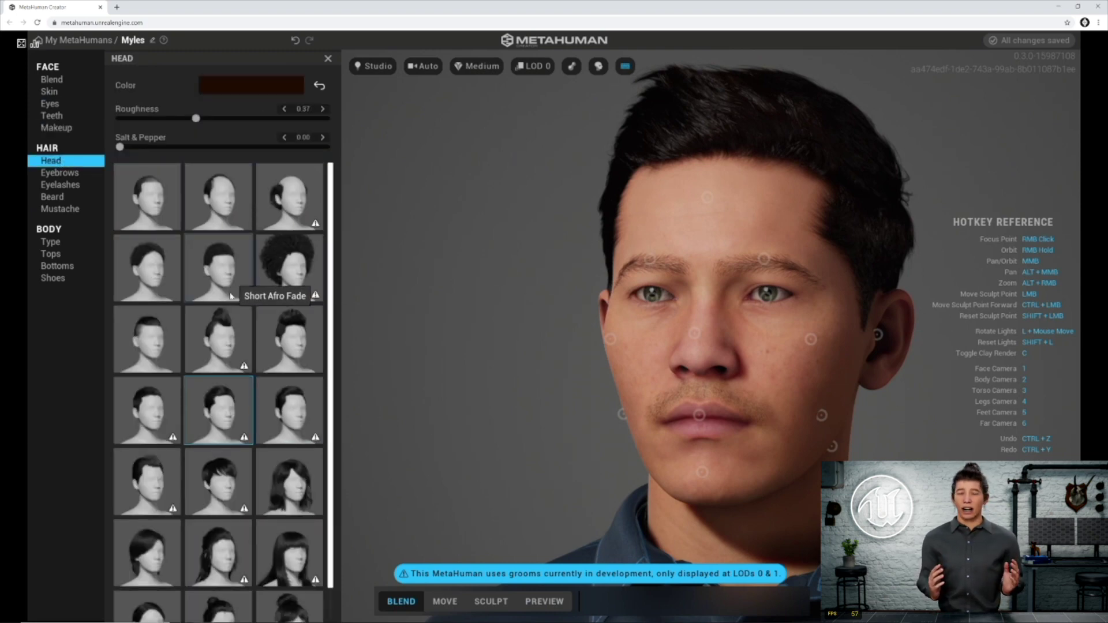
Try Side Swept Fringe, then settle on the Updo Buns hairstyle and check it in profile
{"action": "scroll", "coordinate": [169, 332], "scroll_direction": "down", "scroll_amount": 1}
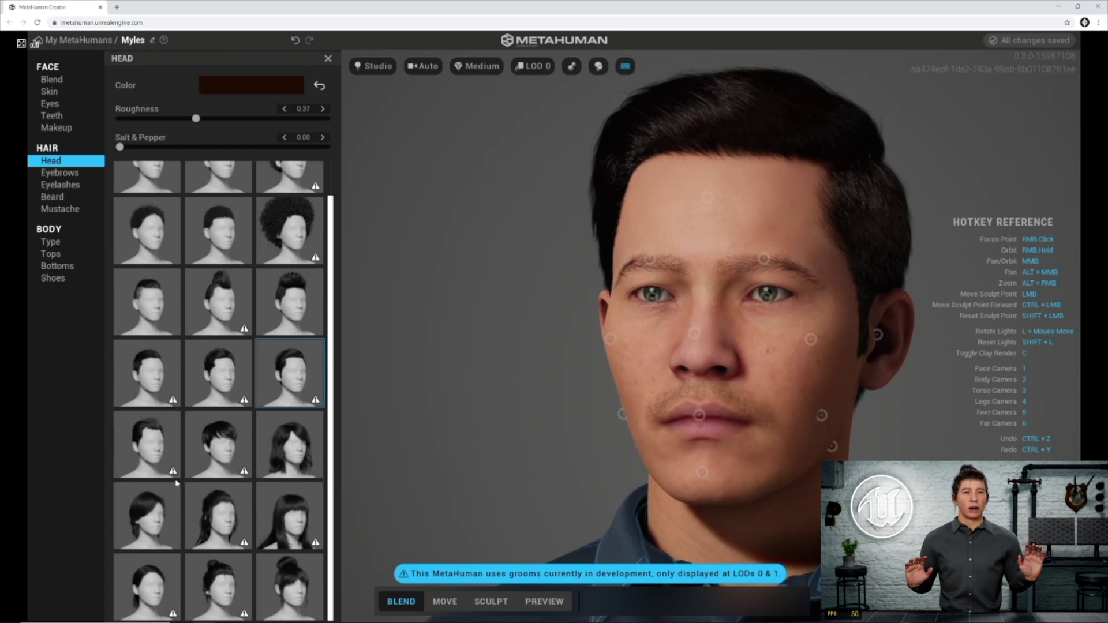
{"action": "left_click", "coordinate": [162, 504]}
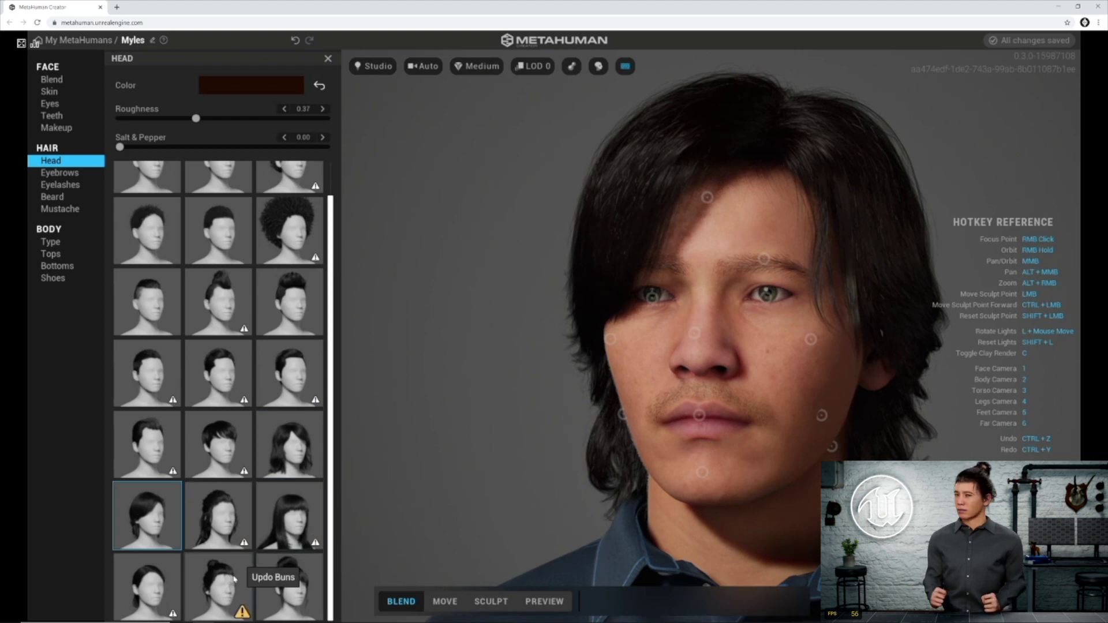
{"action": "left_click", "coordinate": [214, 583]}
{"action": "left_click", "coordinate": [215, 581]}
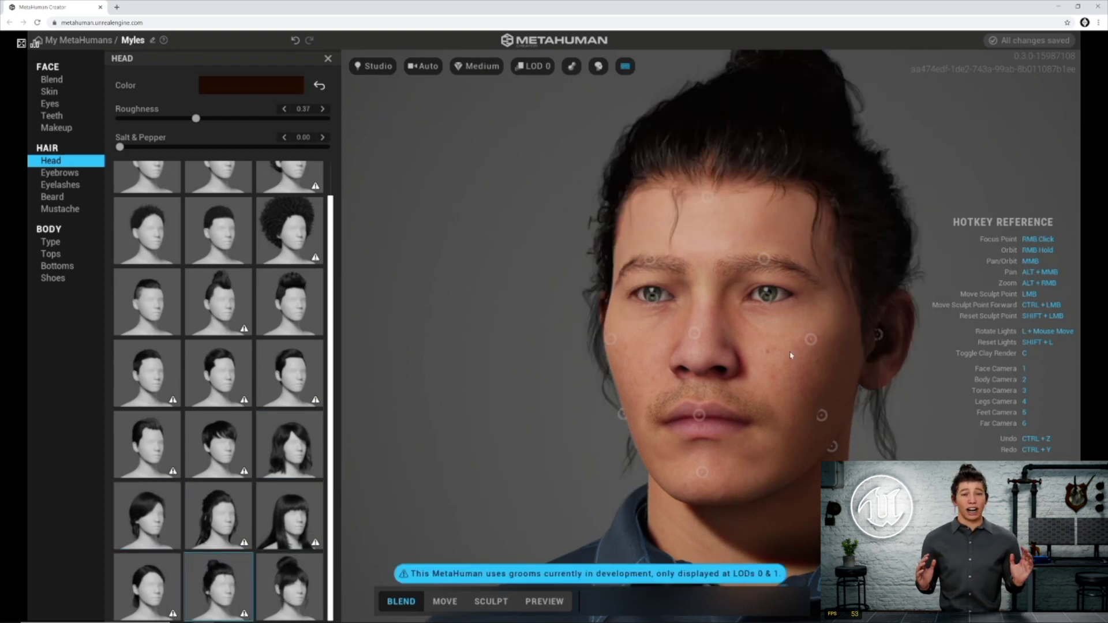
{"action": "right_click_drag", "start_coordinate": [547, 351], "coordinate": [469, 356]}
{"action": "left_click", "coordinate": [61, 174]}
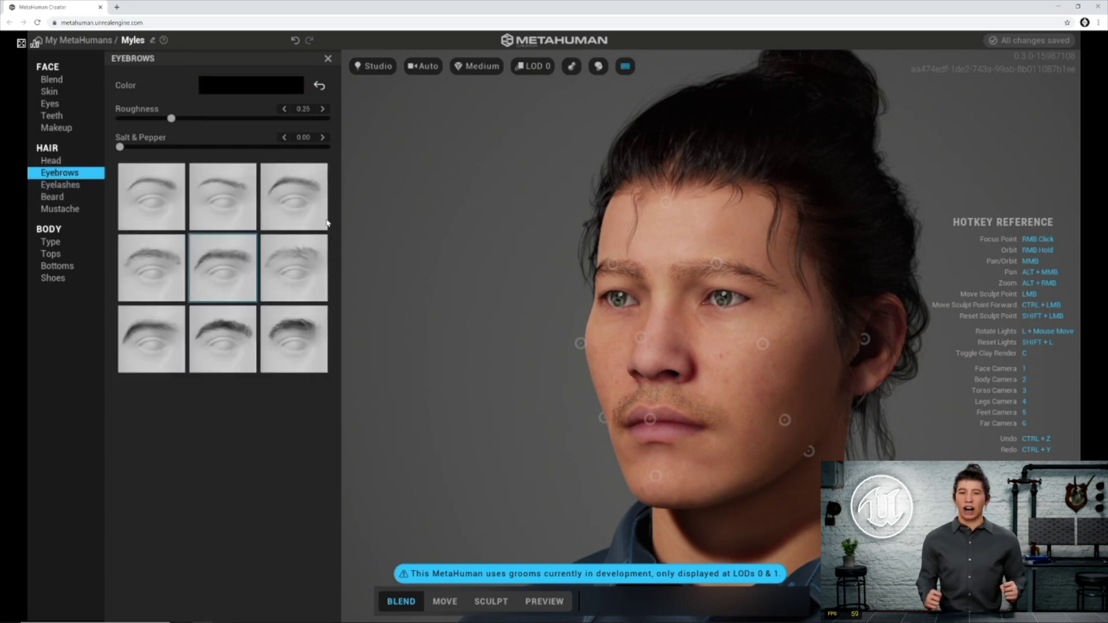
Apply Medium Dense Eyebrows and try beard presets from Pencil Thin Beard to Chin Strap Goatee
{"action": "left_click", "coordinate": [160, 338]}
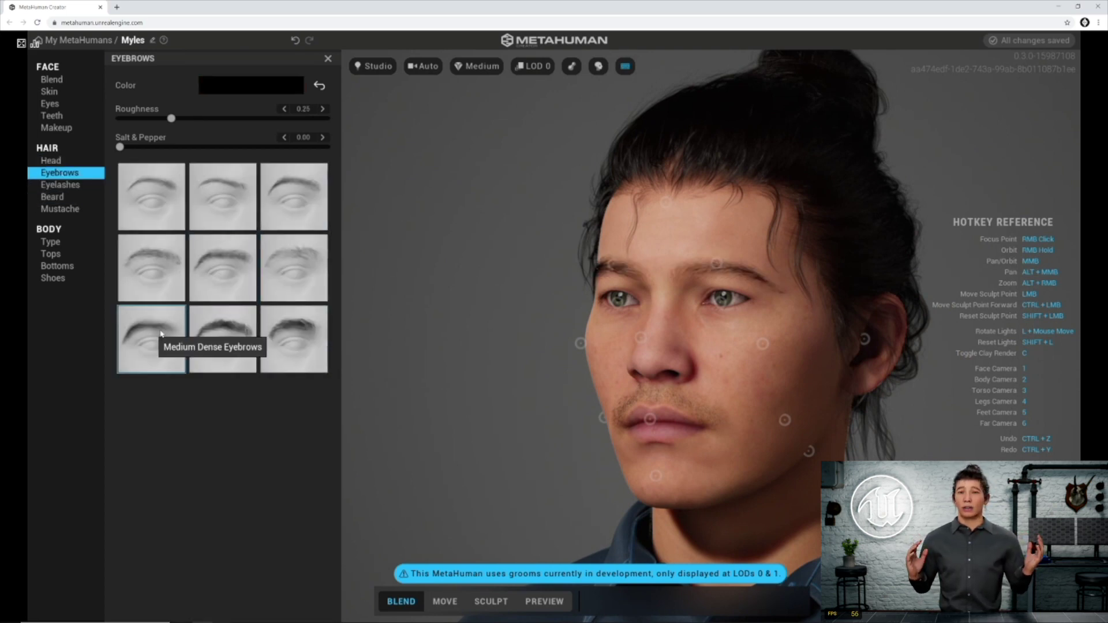
{"action": "left_click", "coordinate": [64, 185]}
{"action": "left_click", "coordinate": [64, 199]}
{"action": "left_click", "coordinate": [159, 202]}
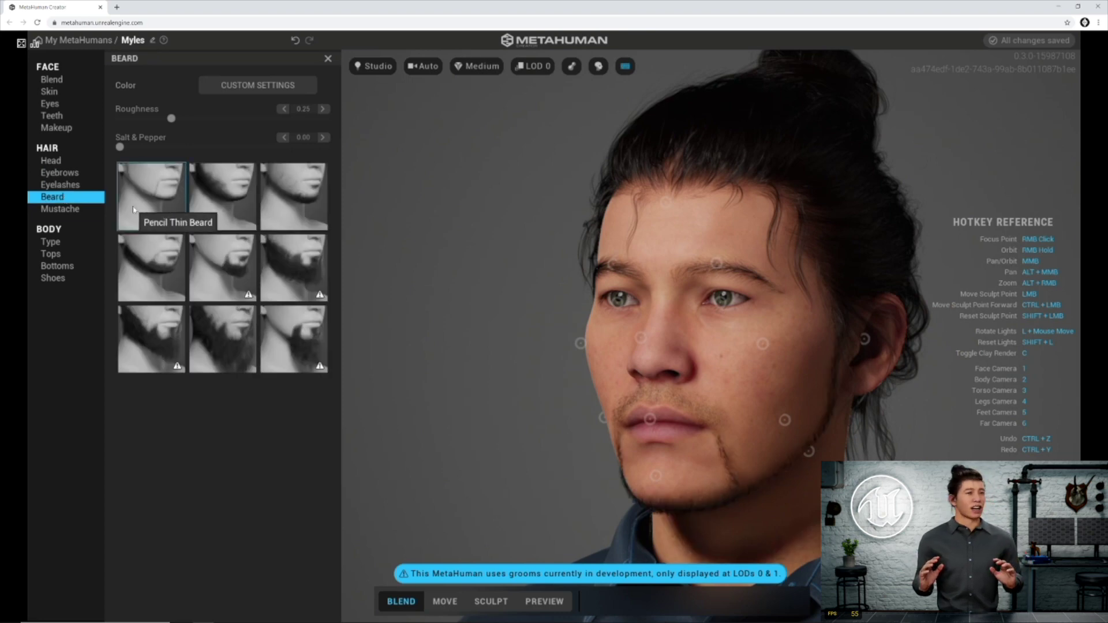
{"action": "left_click", "coordinate": [231, 346]}
{"action": "left_click", "coordinate": [303, 270]}
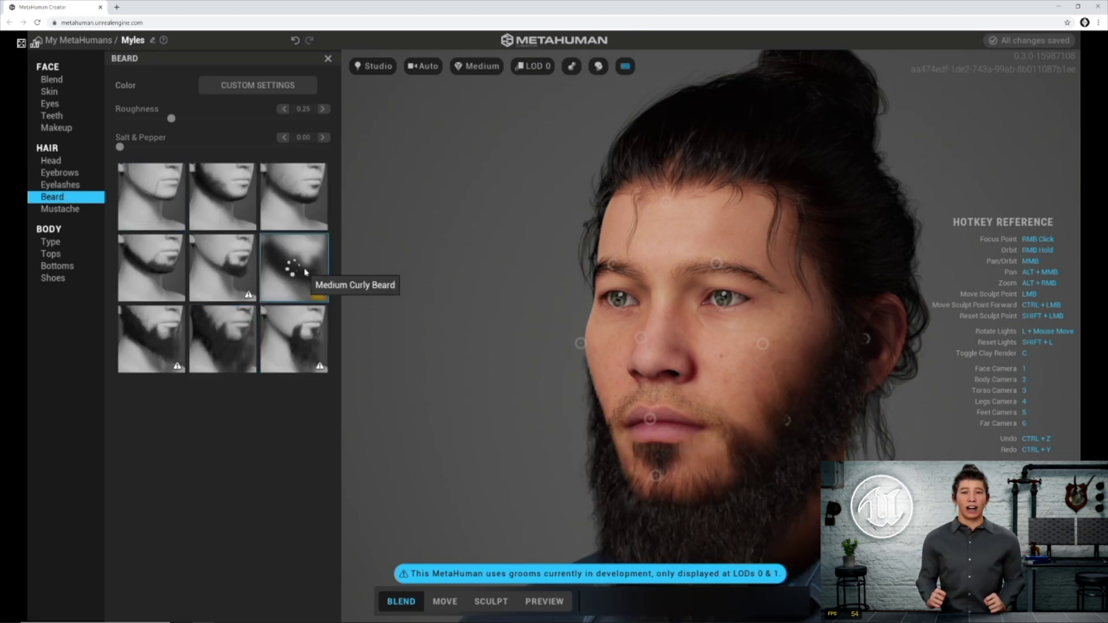
{"action": "left_click", "coordinate": [300, 204]}
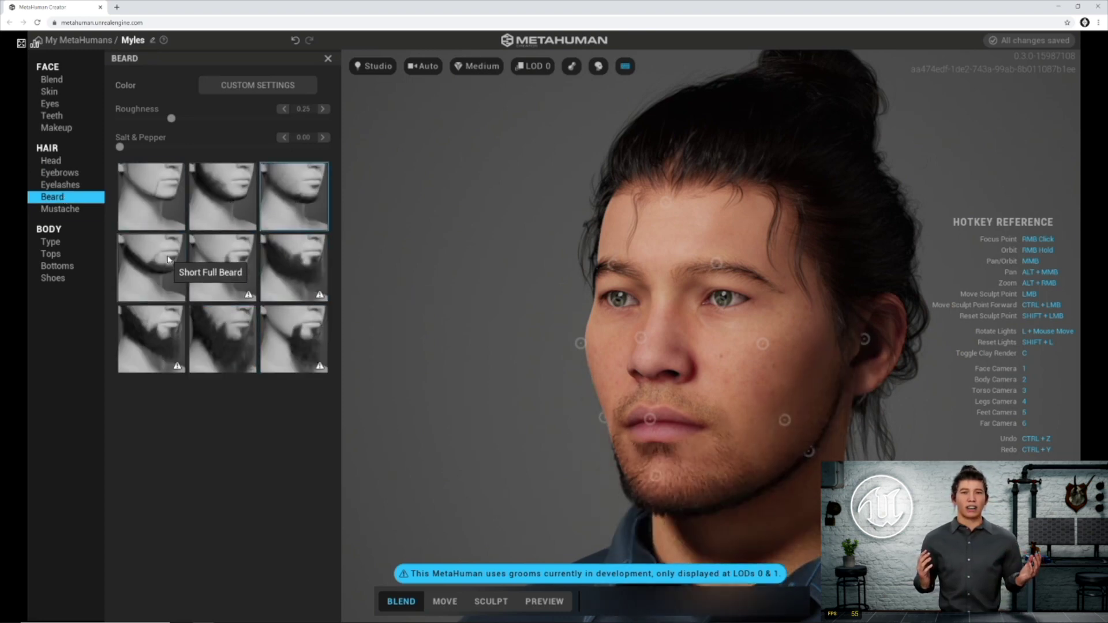
{"action": "left_click", "coordinate": [167, 258]}
{"action": "left_click", "coordinate": [315, 216]}
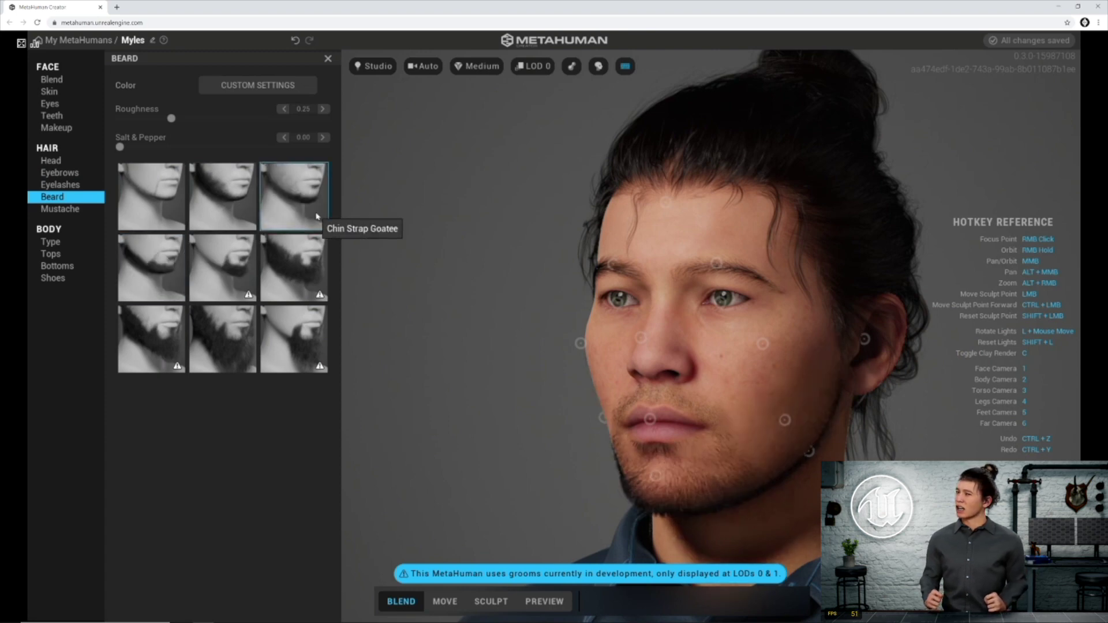
Try the Long Scraggly Mustache, then remove it to leave no mustache
{"action": "left_click", "coordinate": [60, 208]}
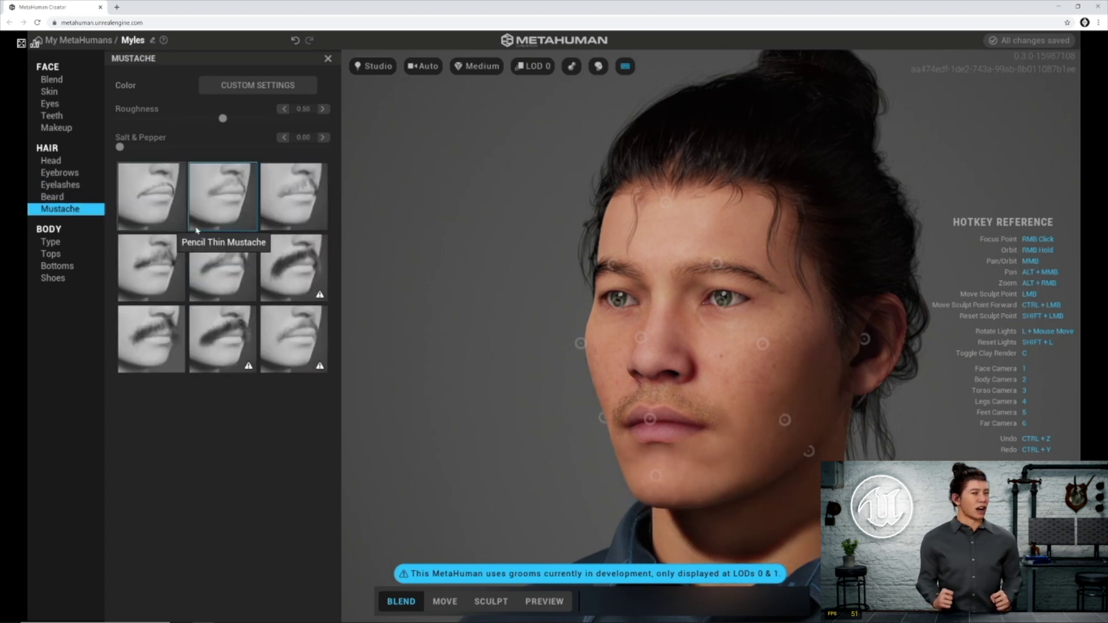
{"action": "left_click", "coordinate": [228, 348]}
{"action": "left_click", "coordinate": [229, 349]}
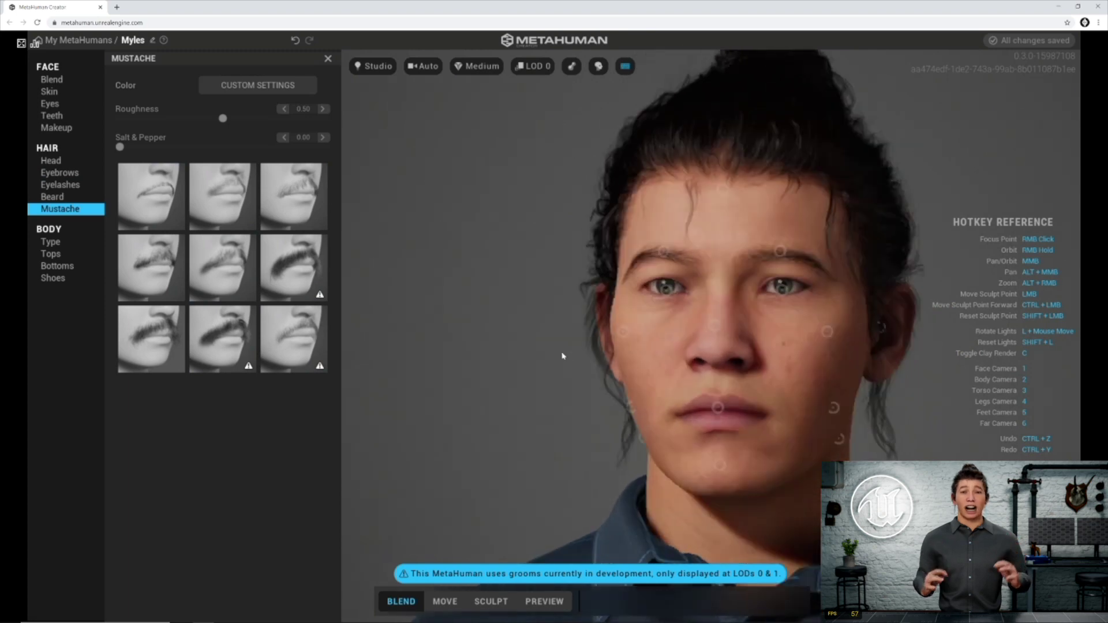
{"action": "left_click", "coordinate": [68, 238]}
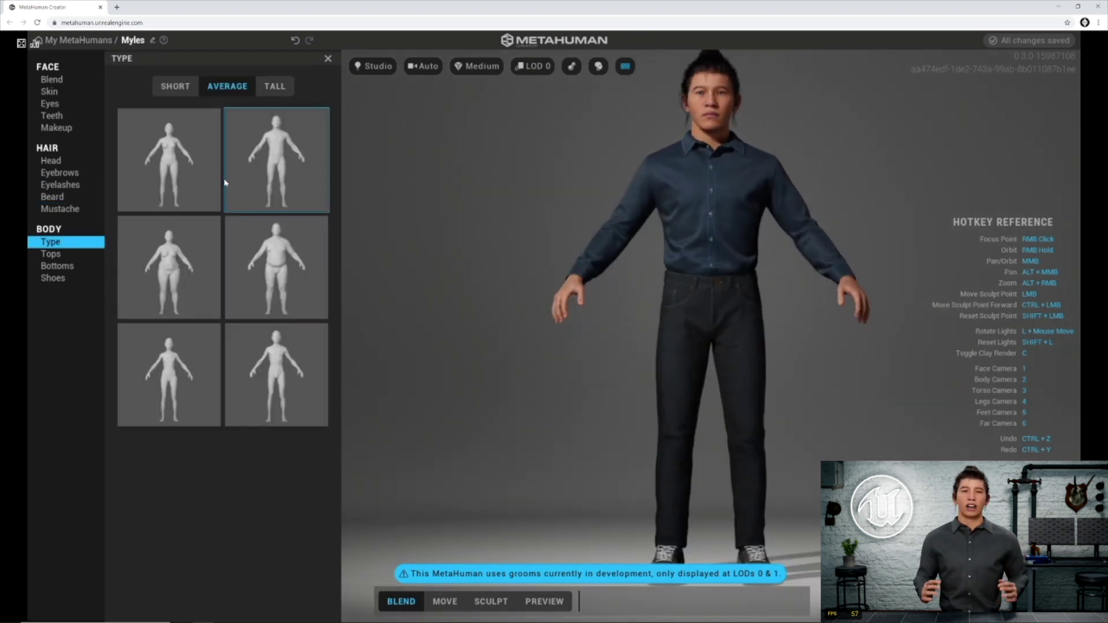
Compare heavier and slimmer body shapes, then choose the medium-build Tall body
{"action": "left_click", "coordinate": [266, 270]}
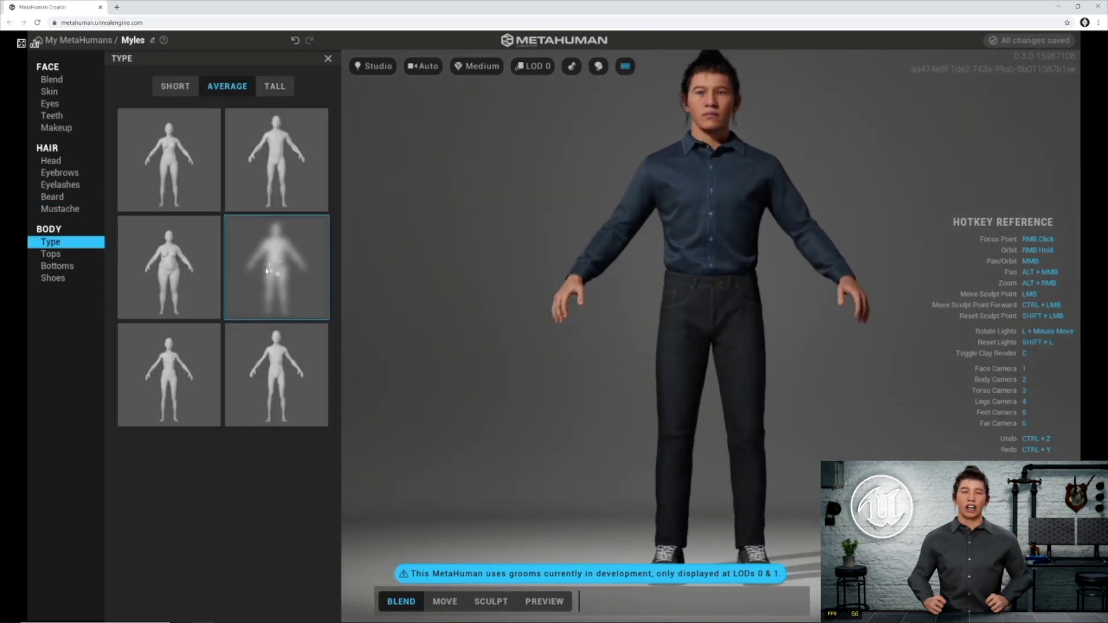
{"action": "left_click", "coordinate": [293, 376]}
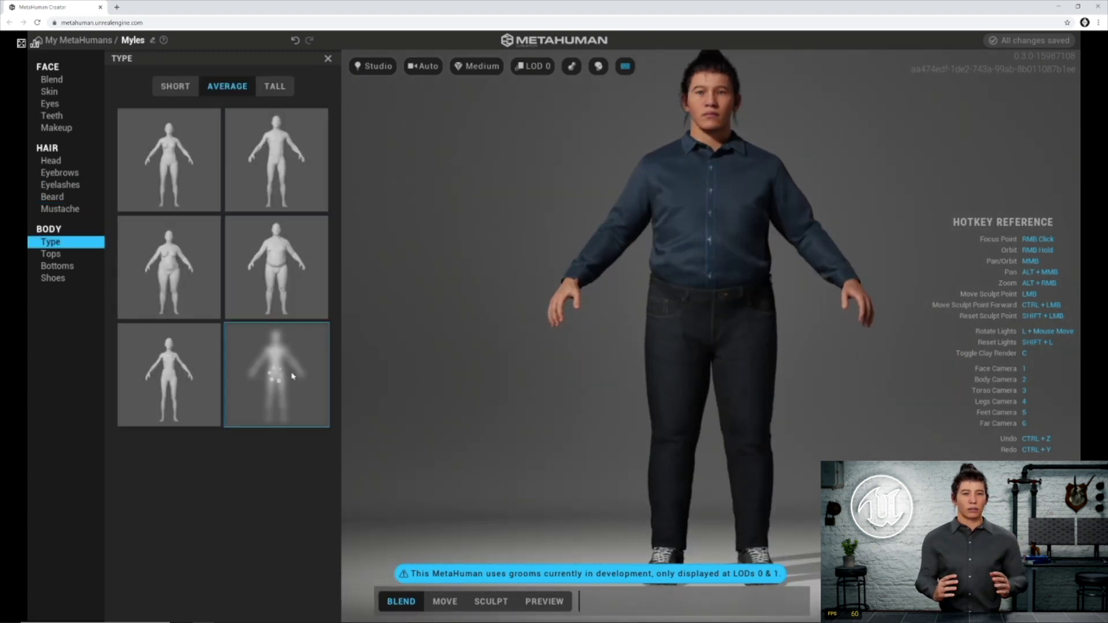
{"action": "left_click", "coordinate": [296, 151]}
{"action": "left_click", "coordinate": [278, 91]}
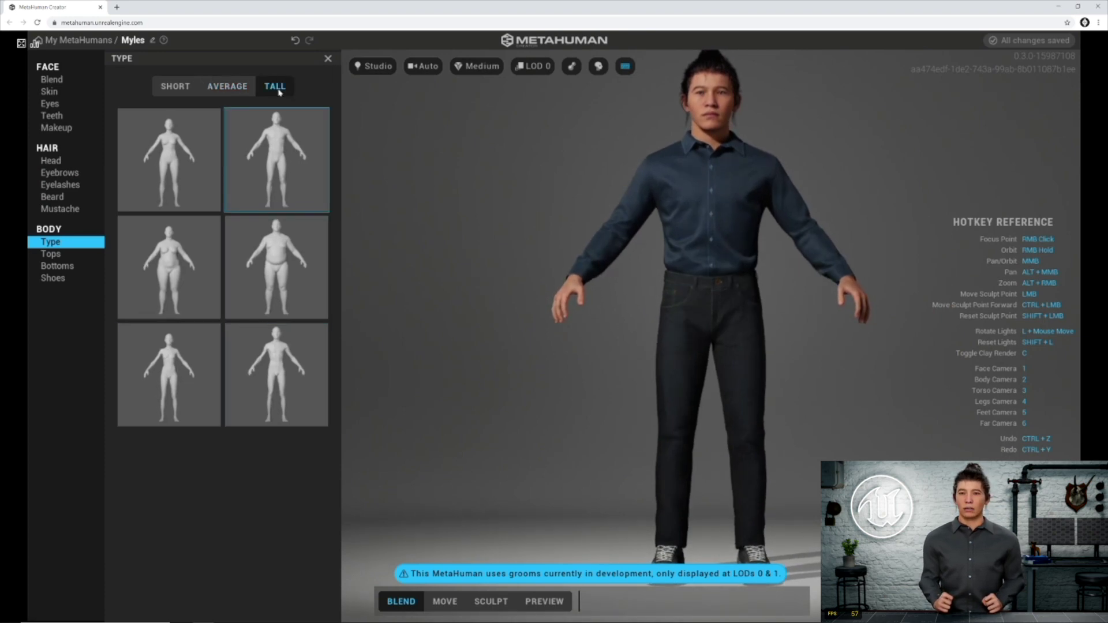
{"action": "left_click", "coordinate": [287, 388]}
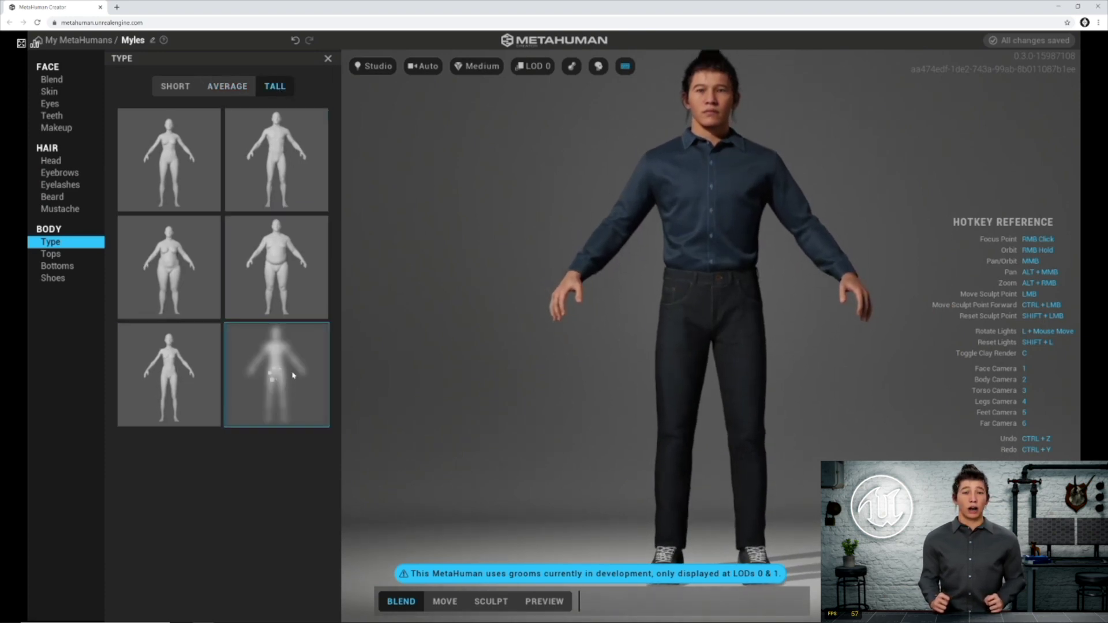
{"action": "left_click", "coordinate": [298, 178]}
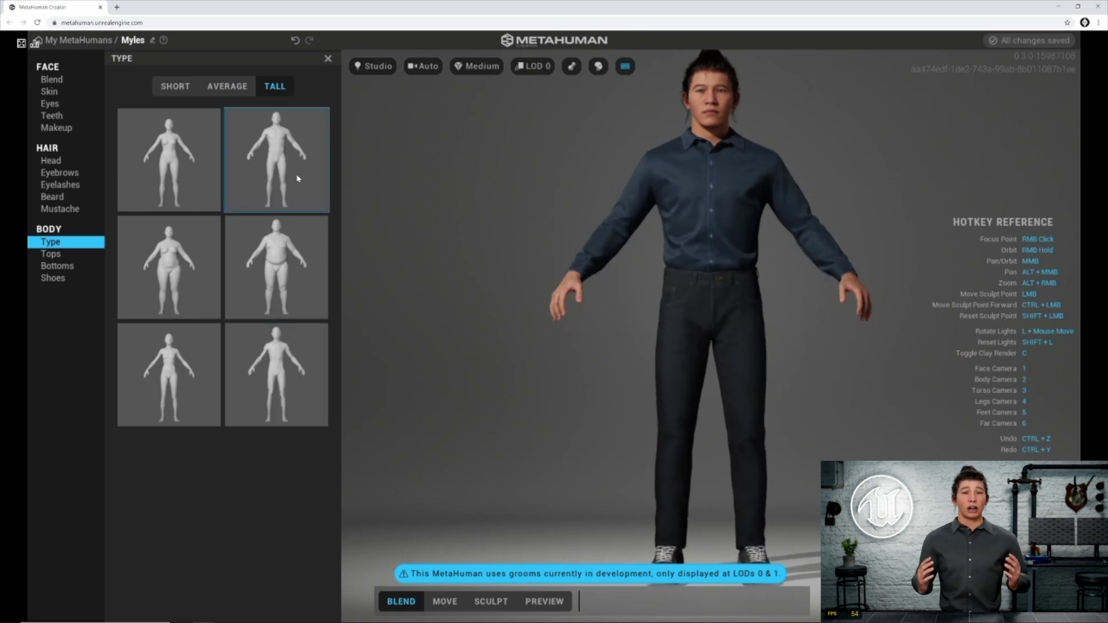
{"action": "left_click", "coordinate": [51, 254]}
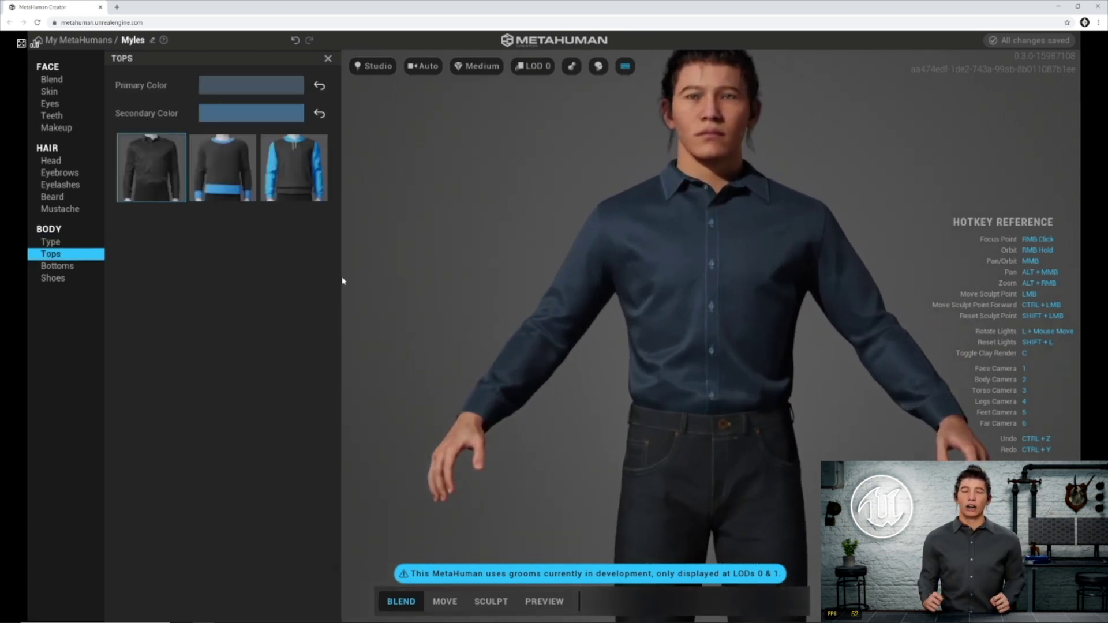
Try the Sweater and Hoodie tops, keeping the button-down shirt for now
{"action": "left_click", "coordinate": [234, 180]}
{"action": "left_click", "coordinate": [306, 176]}
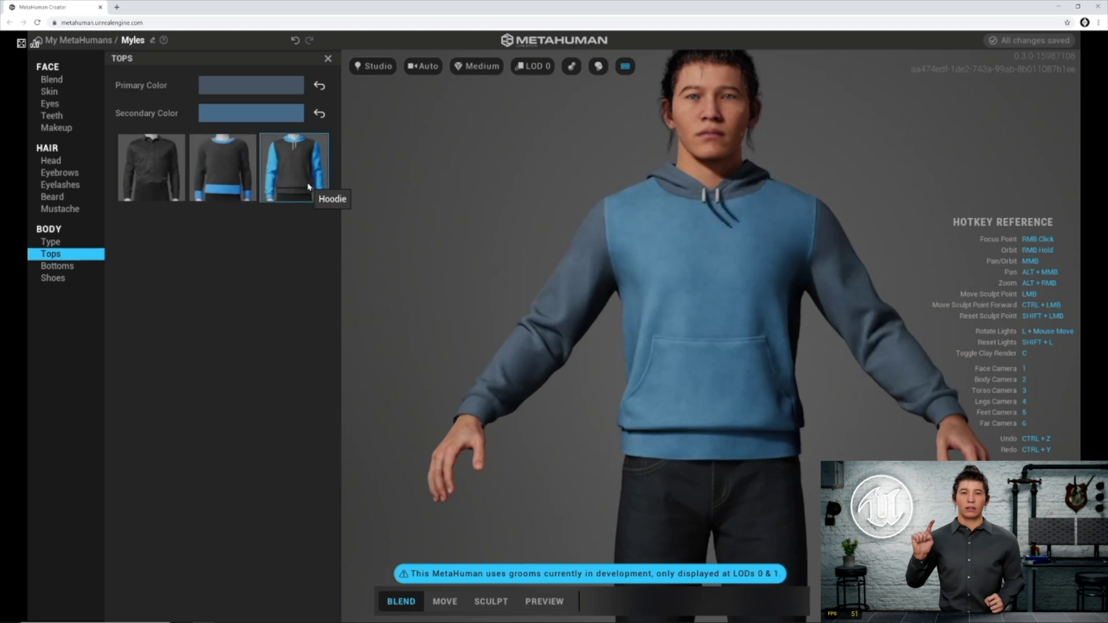
{"action": "left_click", "coordinate": [238, 186]}
{"action": "left_click", "coordinate": [176, 145]}
{"action": "left_click", "coordinate": [210, 183]}
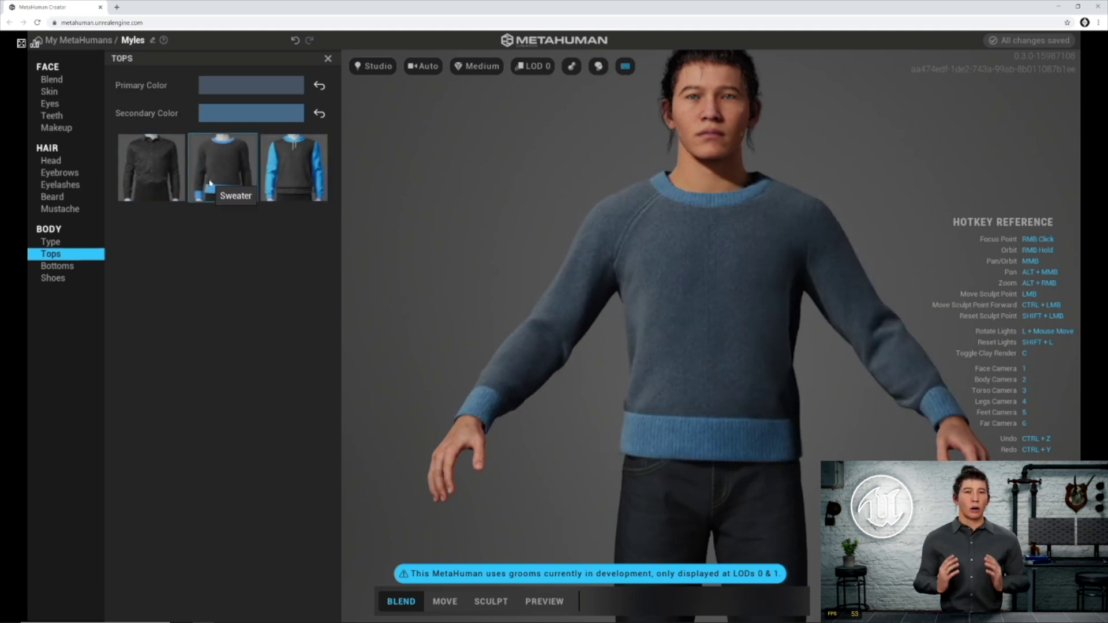
{"action": "left_click", "coordinate": [140, 177]}
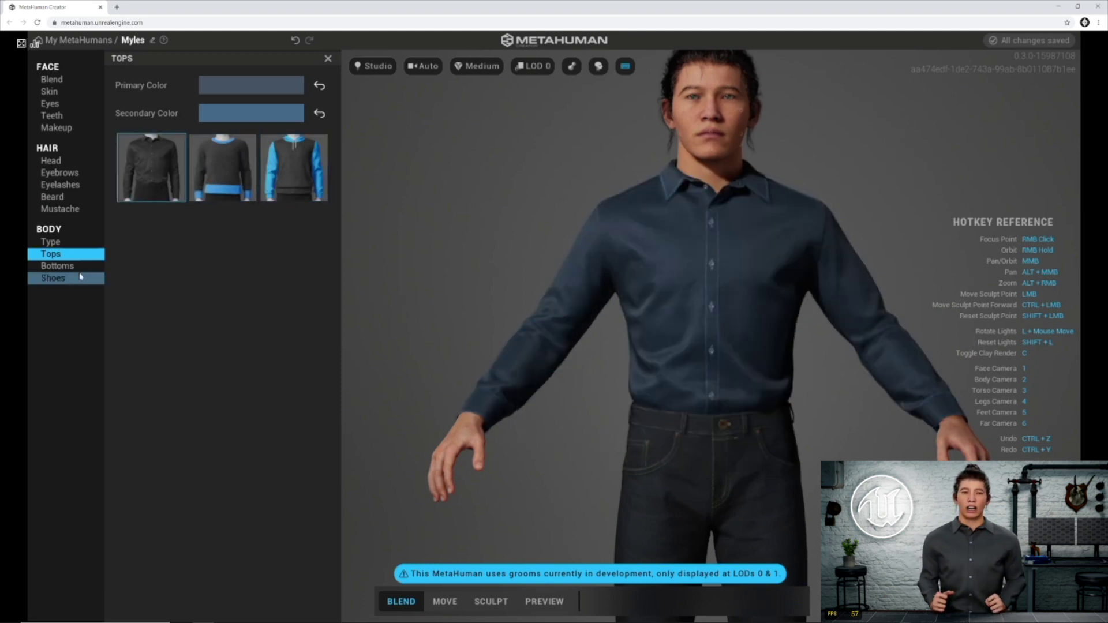
Compare Jeans Slim and Cargo Pants bottoms, settling on the slim dark pants
{"action": "left_click", "coordinate": [58, 267]}
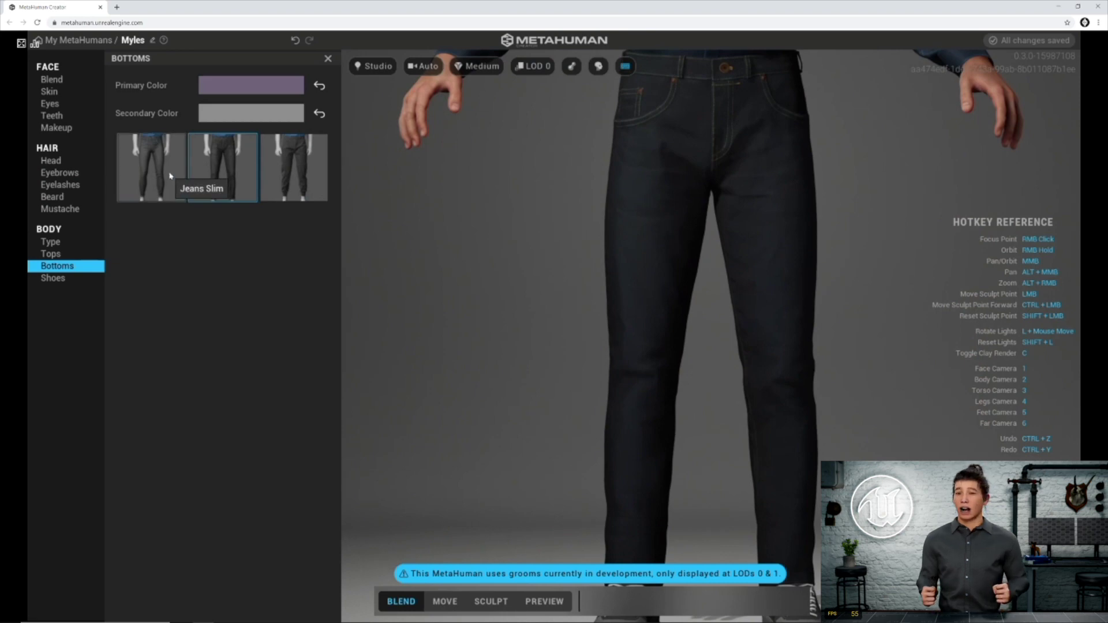
{"action": "left_click", "coordinate": [171, 176]}
{"action": "left_click", "coordinate": [219, 177]}
{"action": "left_click", "coordinate": [288, 171]}
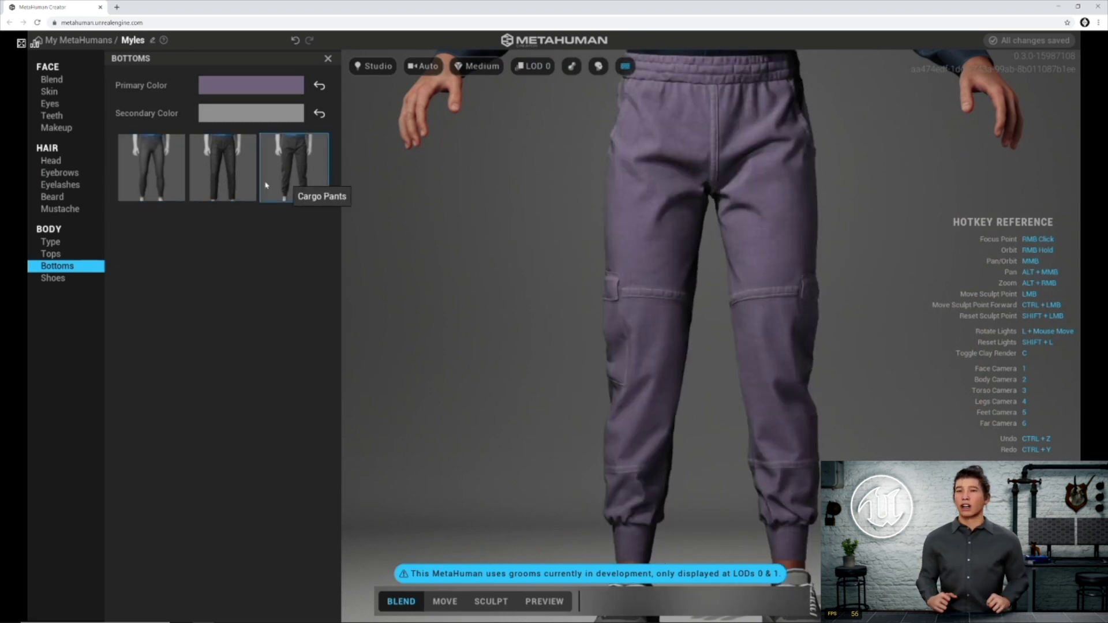
{"action": "left_click", "coordinate": [151, 173]}
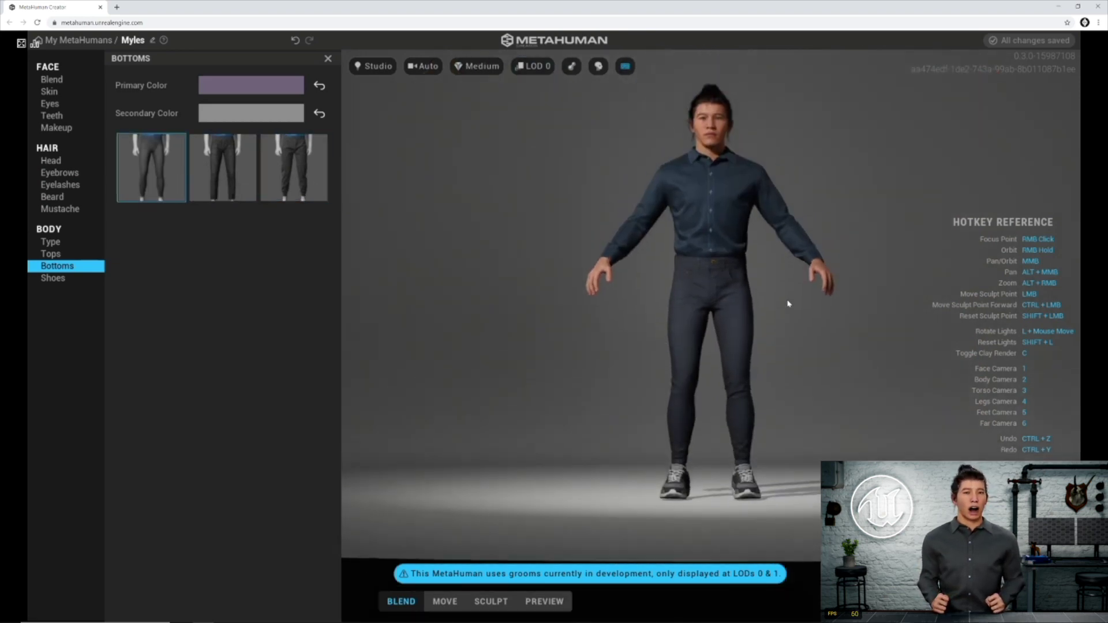
Put the blue Sweater on Myles and swap the sneakers for the Flats
{"action": "left_click", "coordinate": [58, 253]}
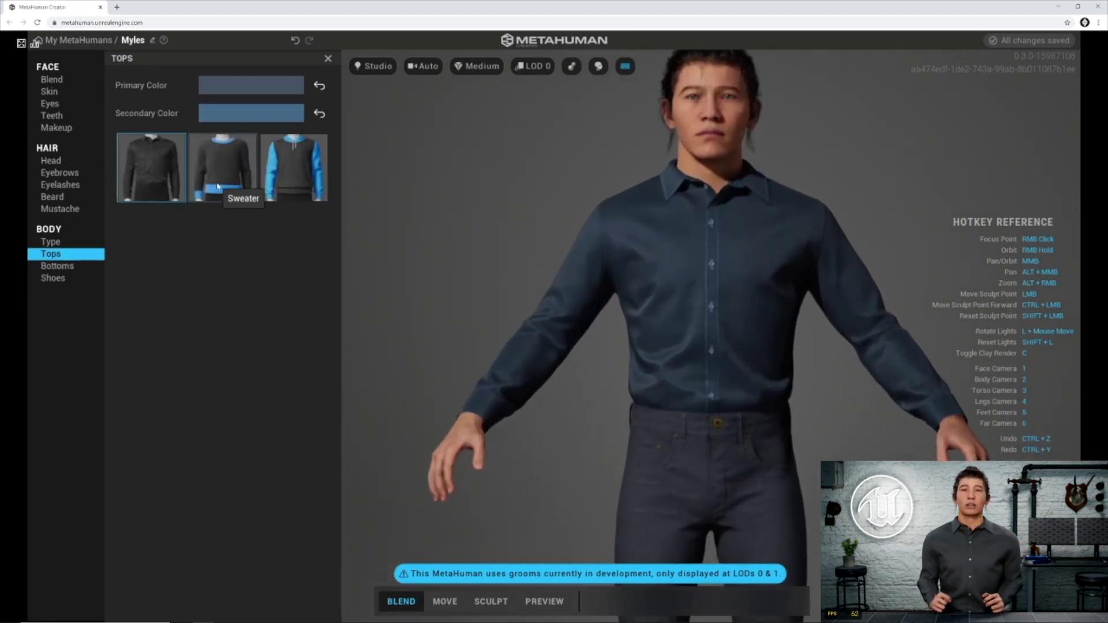
{"action": "left_click", "coordinate": [223, 170]}
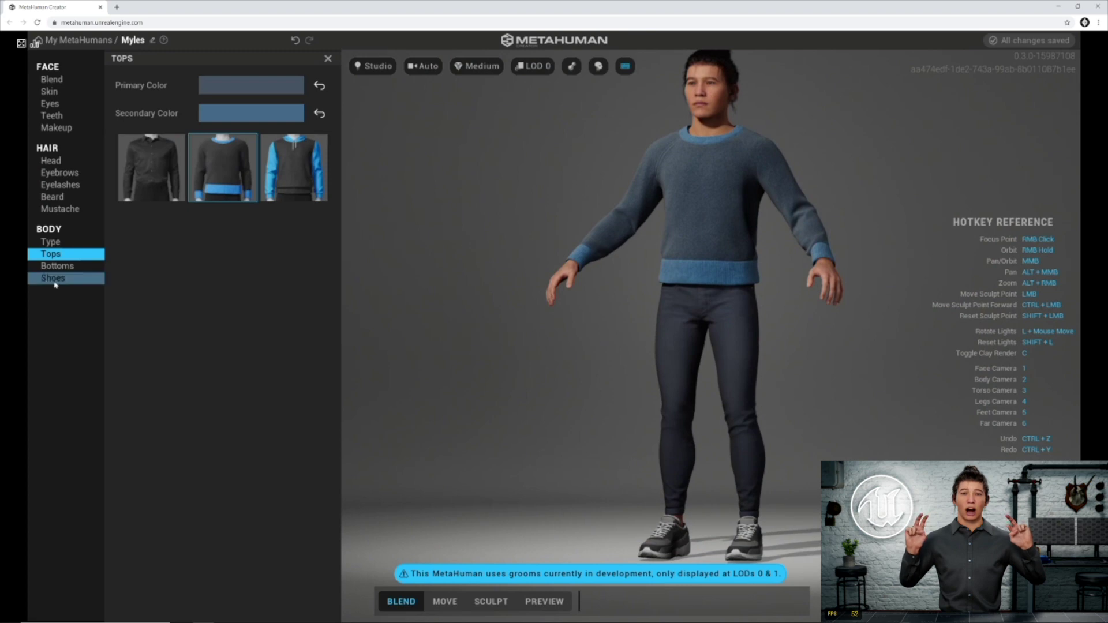
{"action": "left_click", "coordinate": [55, 279]}
{"action": "left_click", "coordinate": [224, 173]}
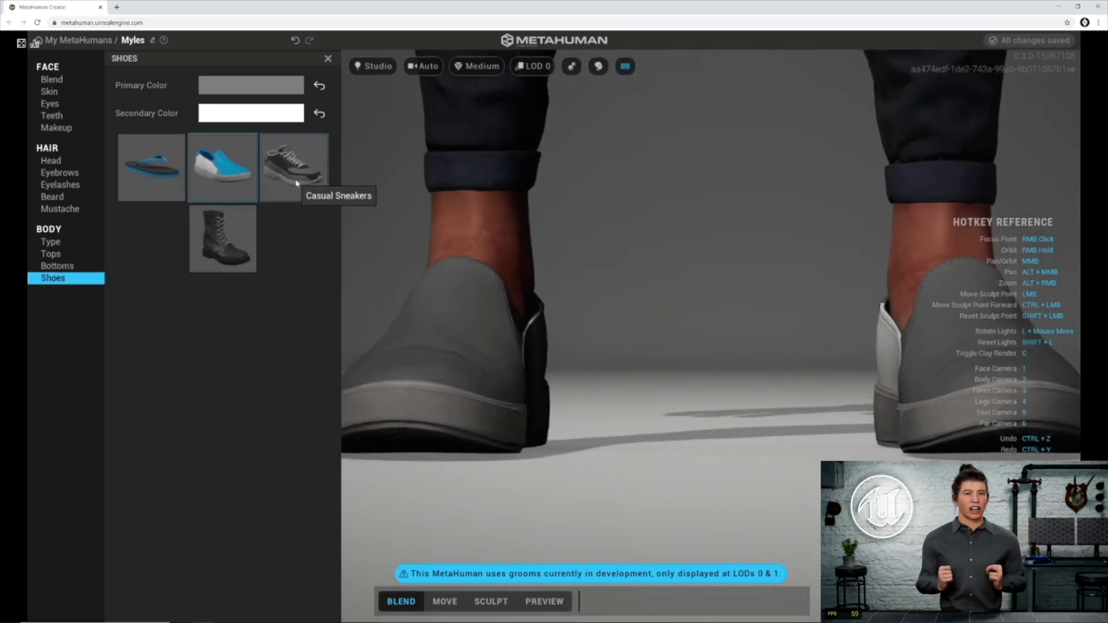
Try Casual Sneakers, Boots, Flip Flops and Flats, ending on the Flip Flops
{"action": "left_click", "coordinate": [296, 183]}
{"action": "left_click", "coordinate": [224, 236]}
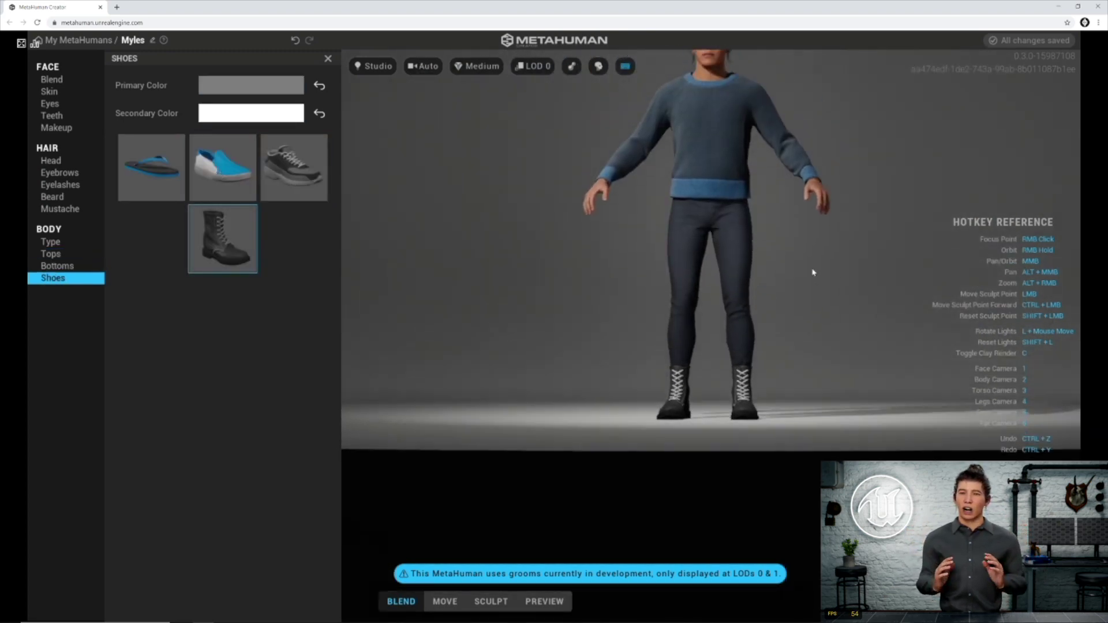
{"action": "left_click", "coordinate": [155, 178]}
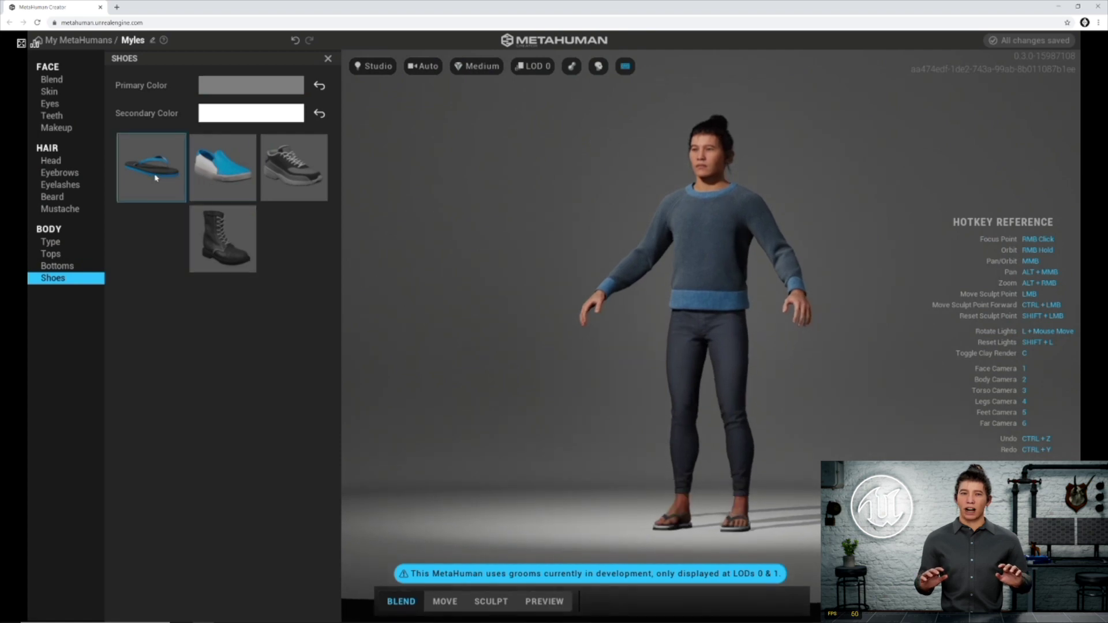
{"action": "left_click", "coordinate": [217, 184]}
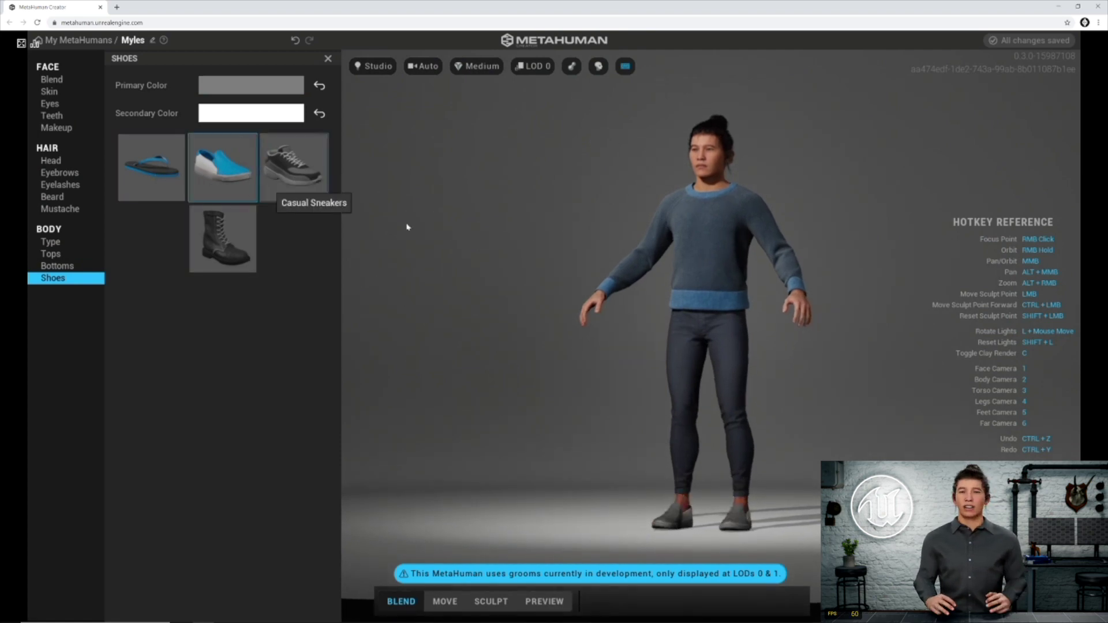
{"action": "left_click", "coordinate": [147, 186]}
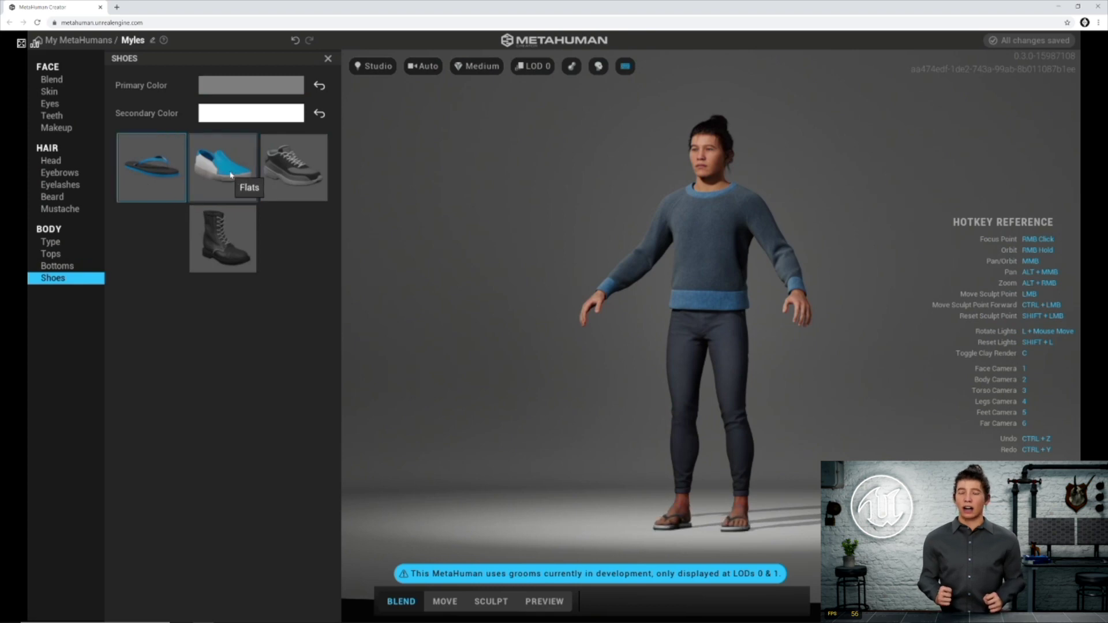
Try the Cargo Pants, then change the bottoms to Jeans in full-body view
{"action": "left_click", "coordinate": [57, 266]}
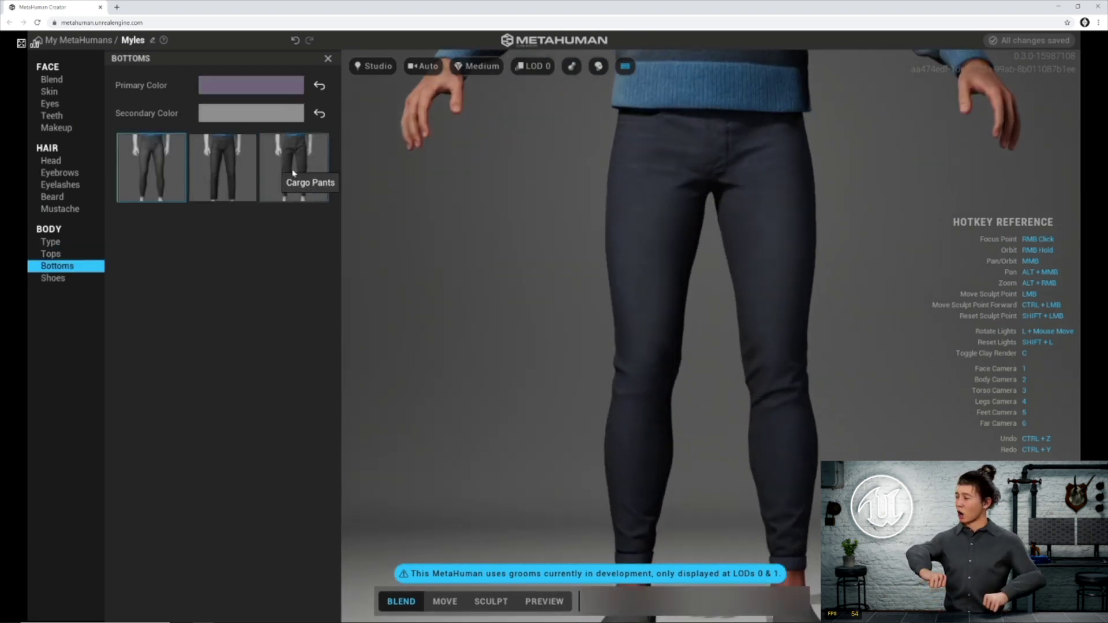
{"action": "left_click", "coordinate": [292, 173]}
{"action": "key", "text": "2"}
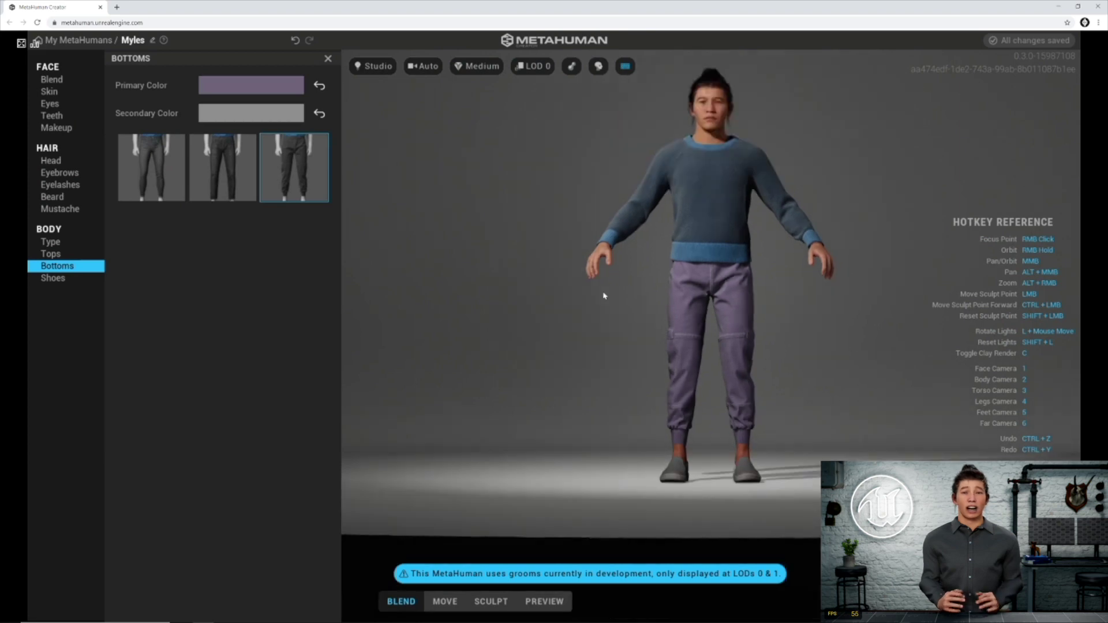
{"action": "left_click", "coordinate": [239, 171]}
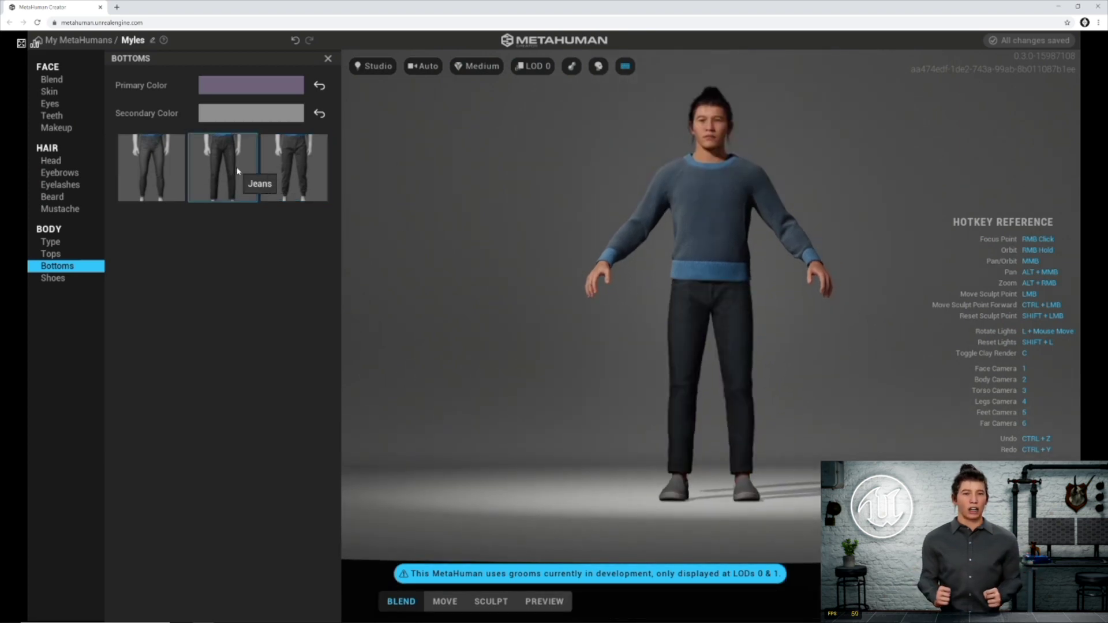
Switch back to the button-down shirt and bring up the shoe choices, viewing the body at an angle
{"action": "left_click", "coordinate": [71, 256]}
{"action": "left_click", "coordinate": [168, 173]}
{"action": "key", "text": "2"}
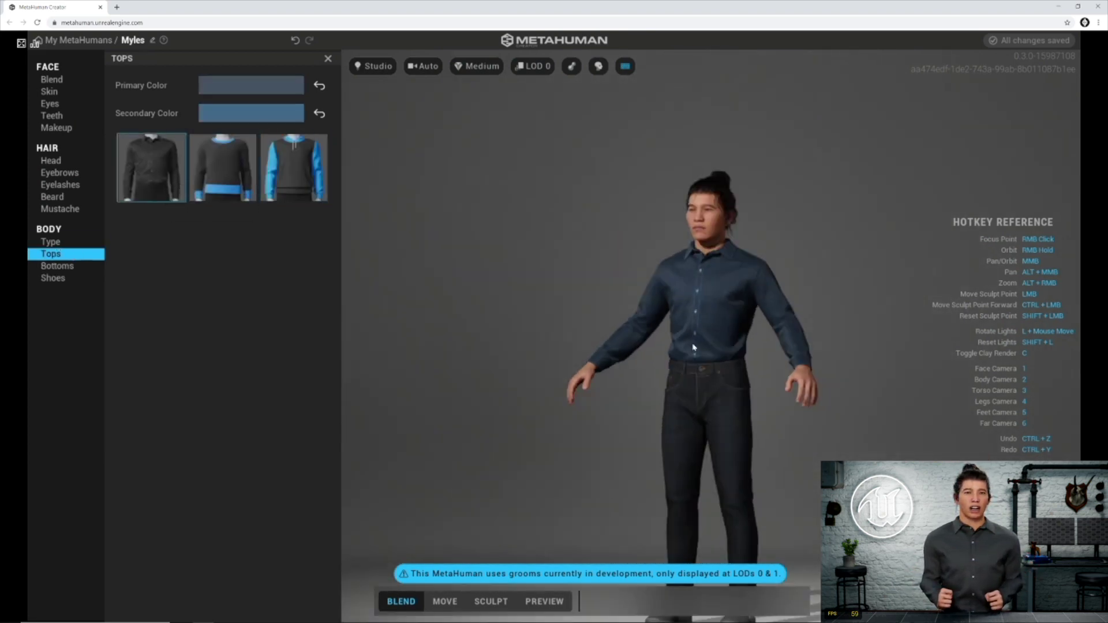
{"action": "left_click", "coordinate": [53, 278]}
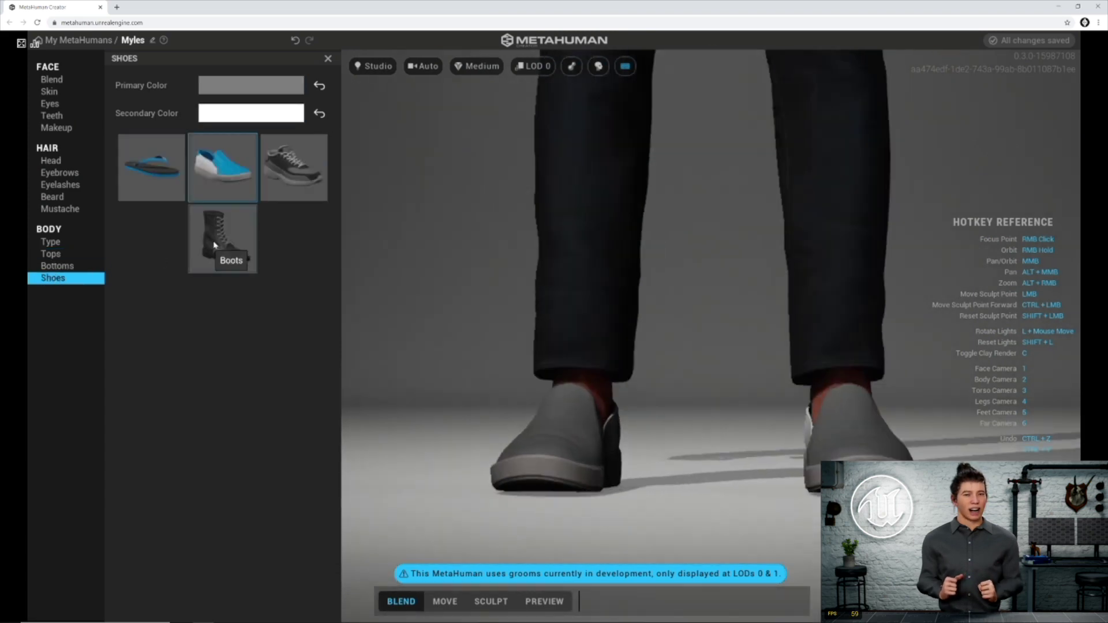
{"action": "key", "text": "2"}
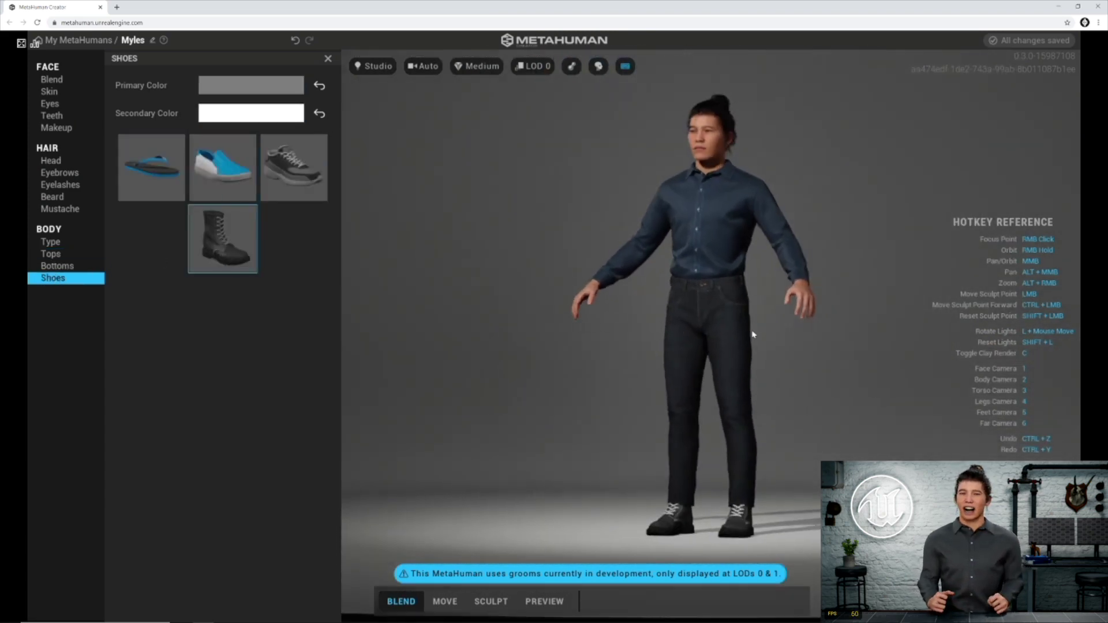
{"action": "right_click_drag", "start_coordinate": [727, 316], "coordinate": [671, 321]}
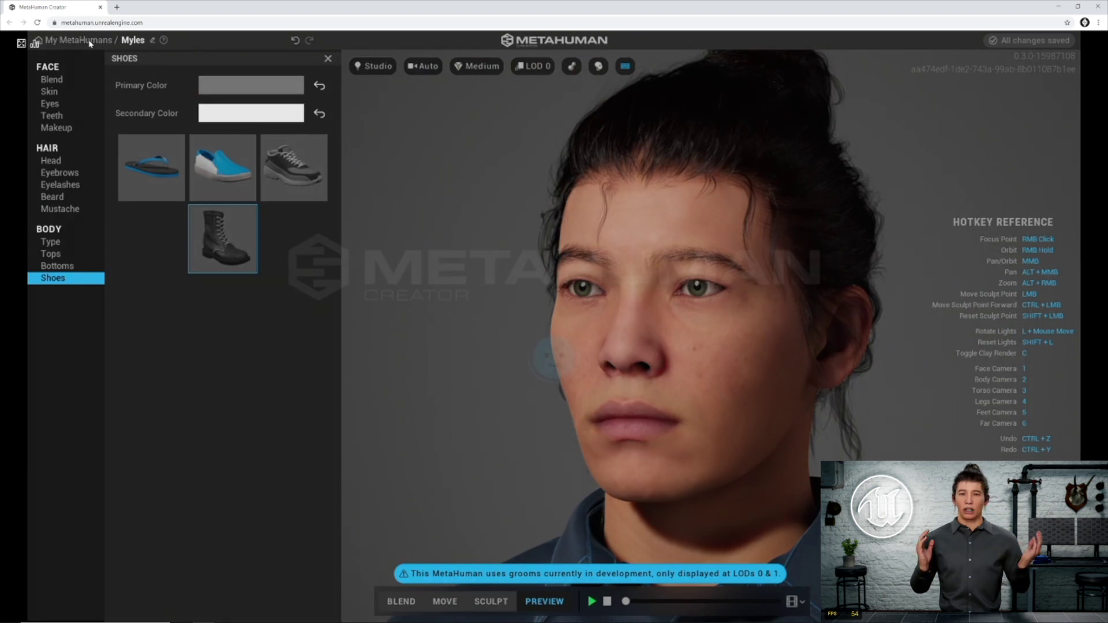
Leave the editor for My MetaHumans, then show Bridge's My MetaHumans collection with Myles tagged new
{"action": "left_click", "coordinate": [90, 41]}
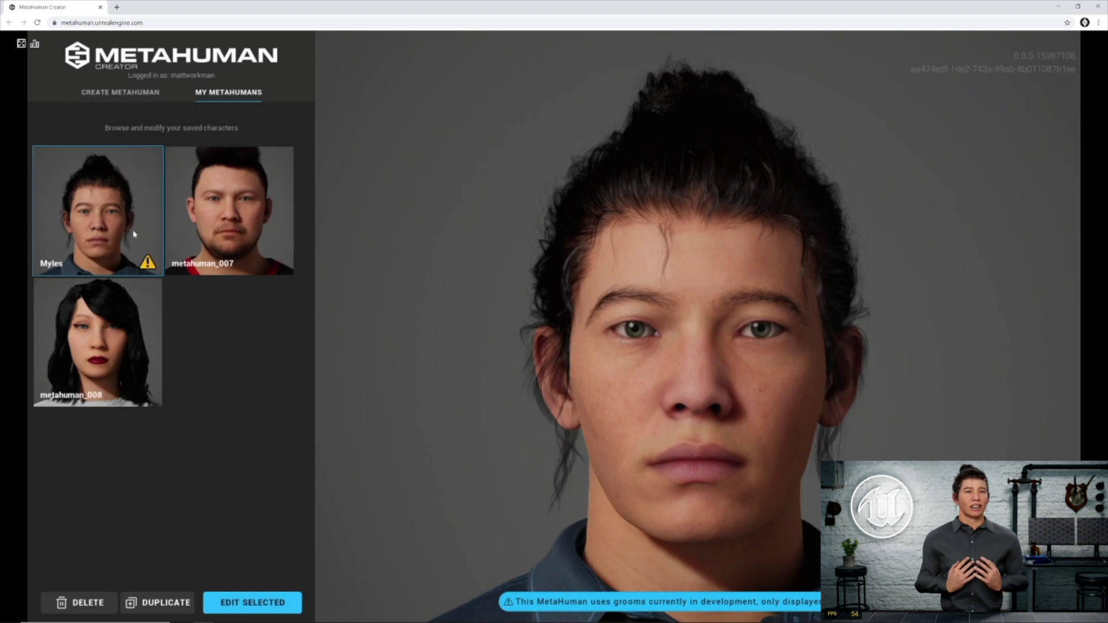
{"action": "mouse_move", "coordinate": [148, 265]}
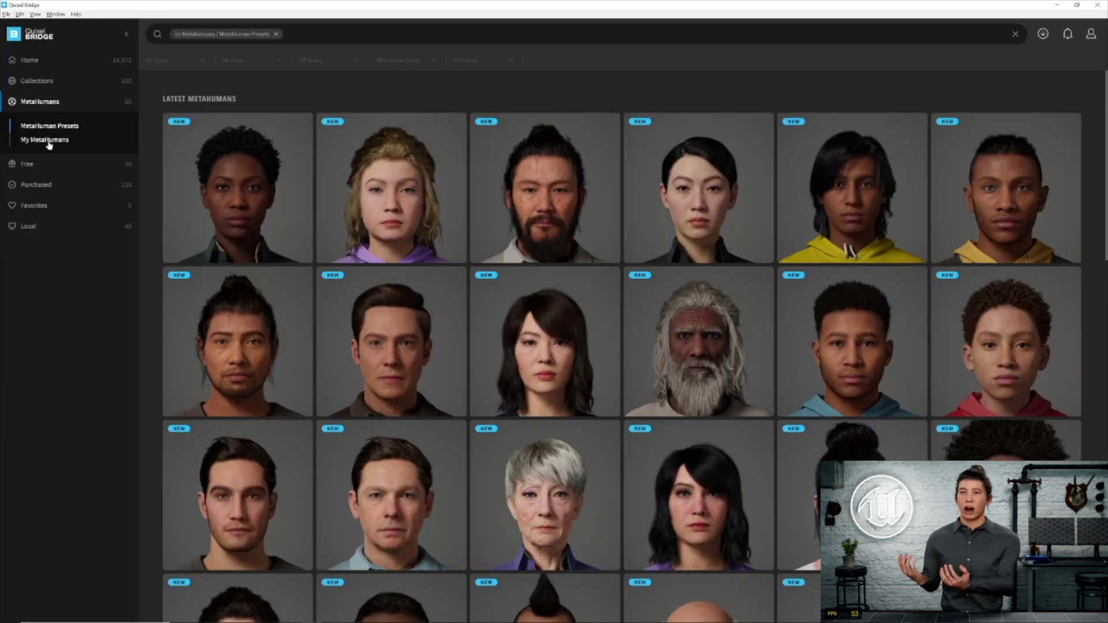
{"action": "left_click", "coordinate": [49, 142]}
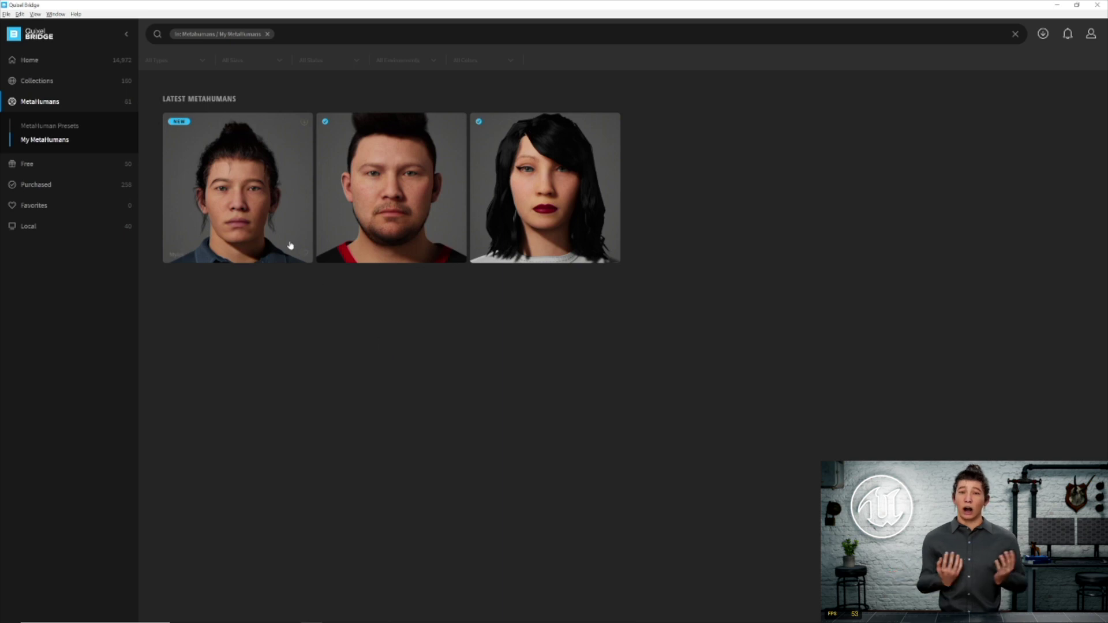
Select Myles in Quixel Bridge for export, then commit Forced LOD 0 on BP_Myles in Unreal
{"action": "left_click", "coordinate": [247, 191]}
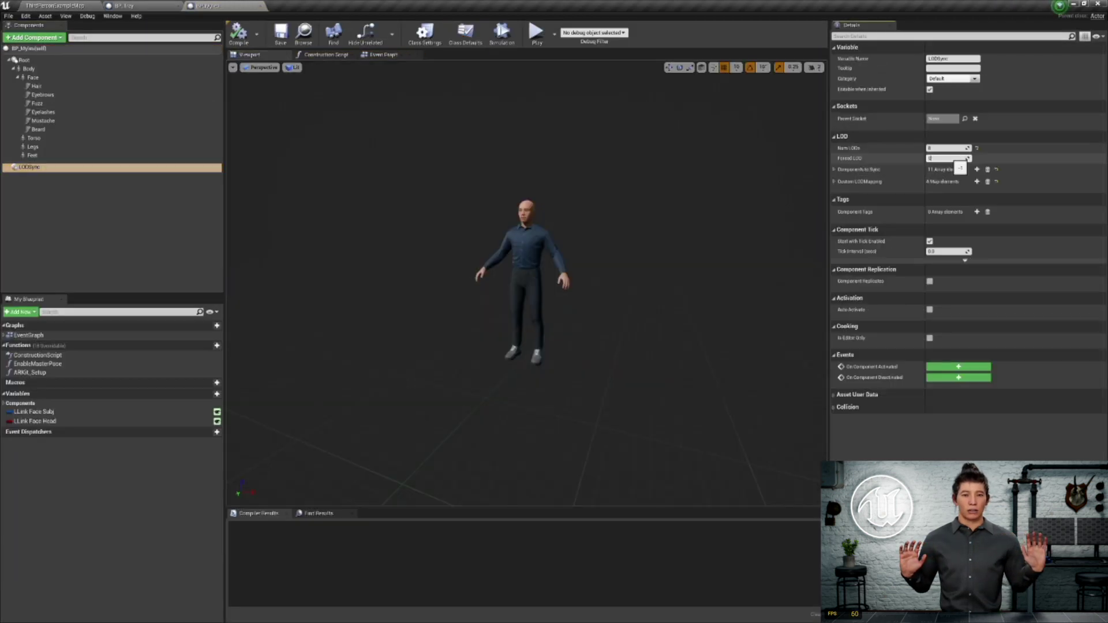
{"action": "key", "text": "Return"}
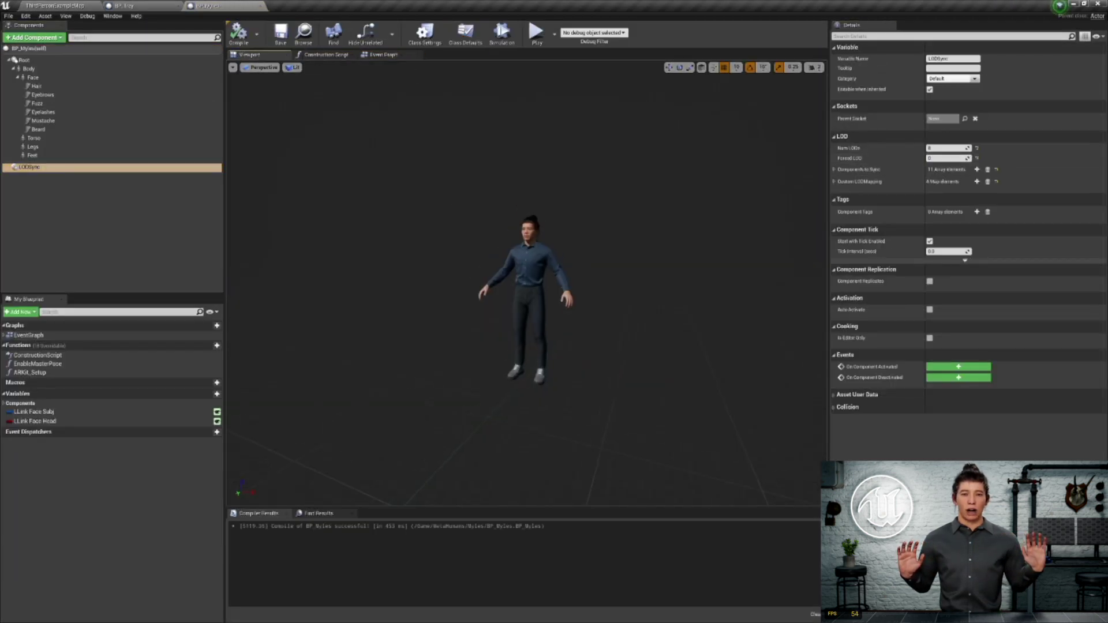